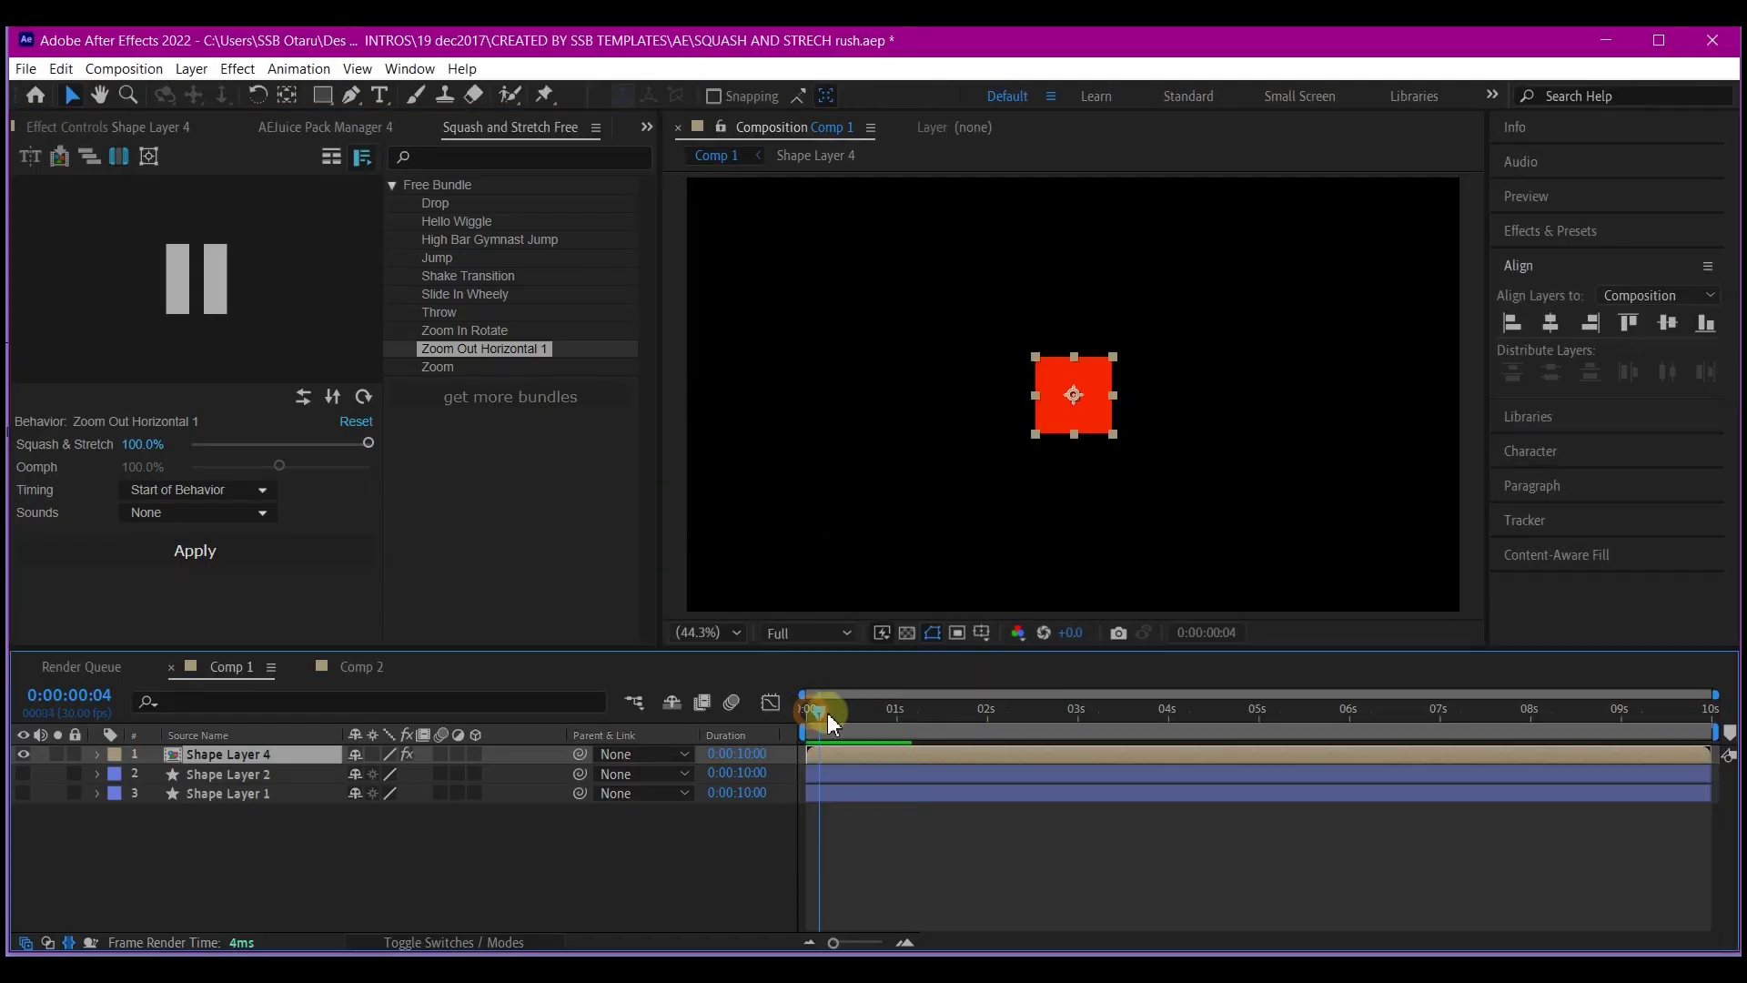
- Scrub the timeline to preview the red square's zoom-out animation
mouse_move(819, 711)
left_mouse_down()
mouse_move(995, 723)
mouse_move(808, 744)
mouse_move(1005, 712)
left_mouse_up()
right_click(239, 901)
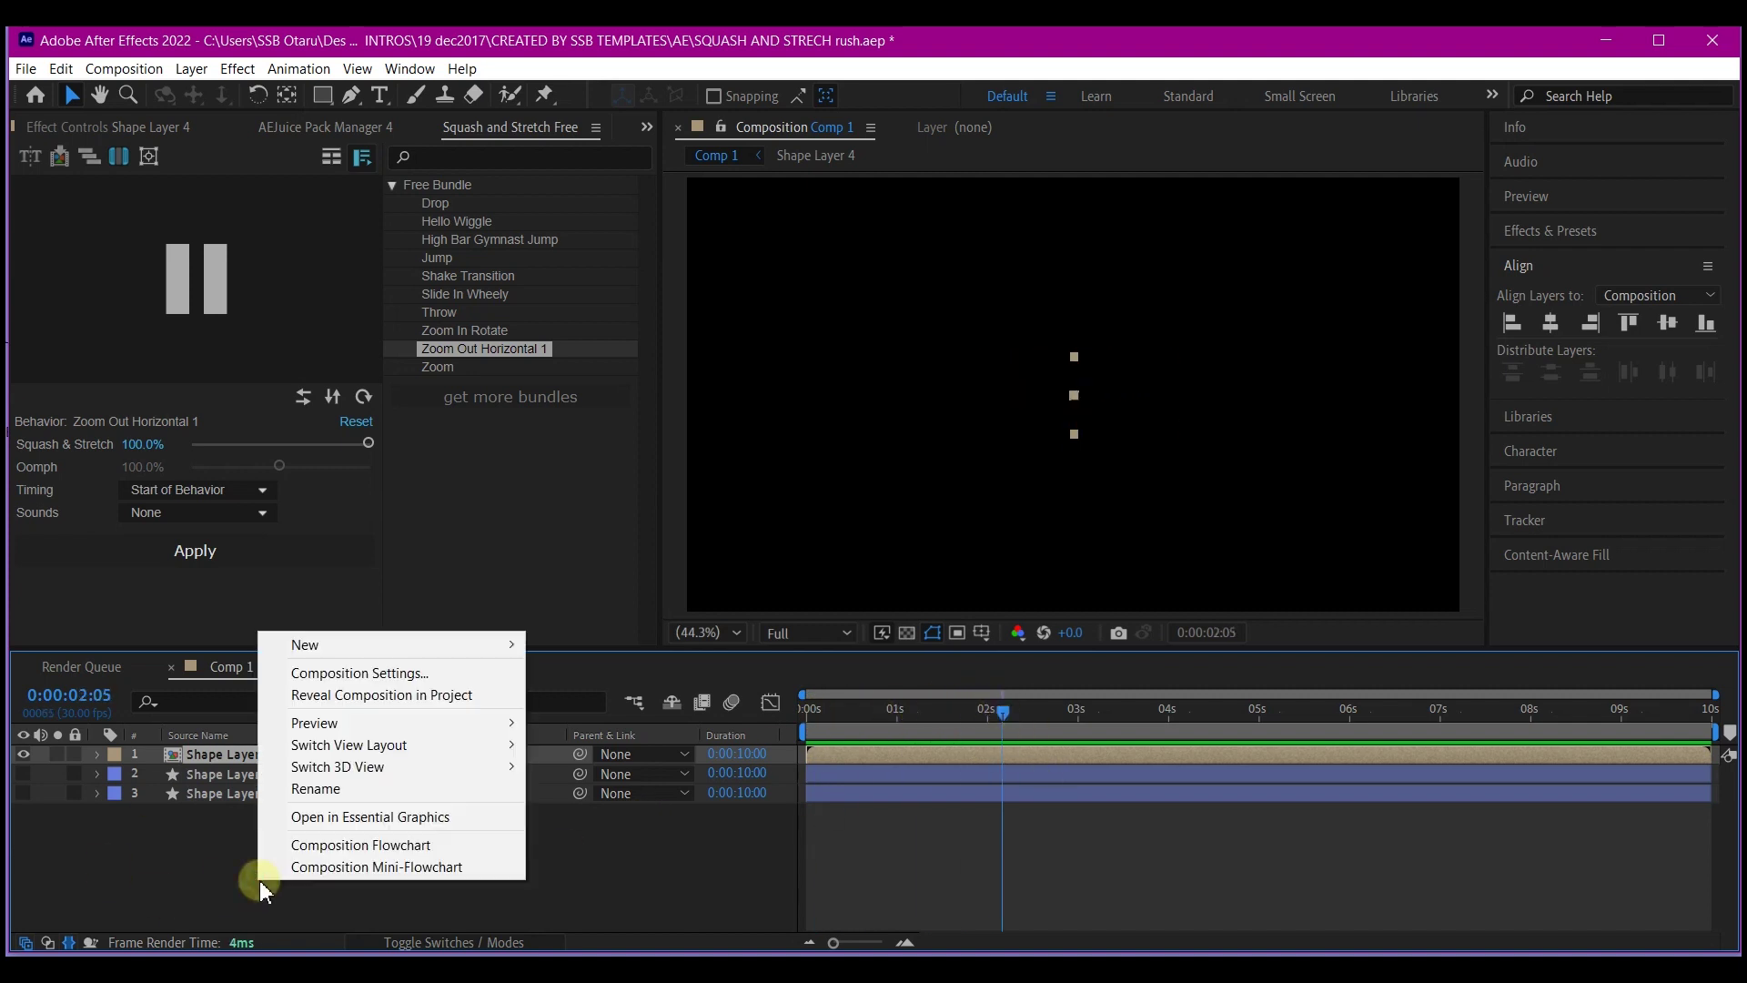
left_click(897, 819)
left_click(850, 774)
- Show the yellow ball, apply the Squash and Stretch Drop behaviour, and preview the drop
left_click(150, 847)
left_click(23, 772)
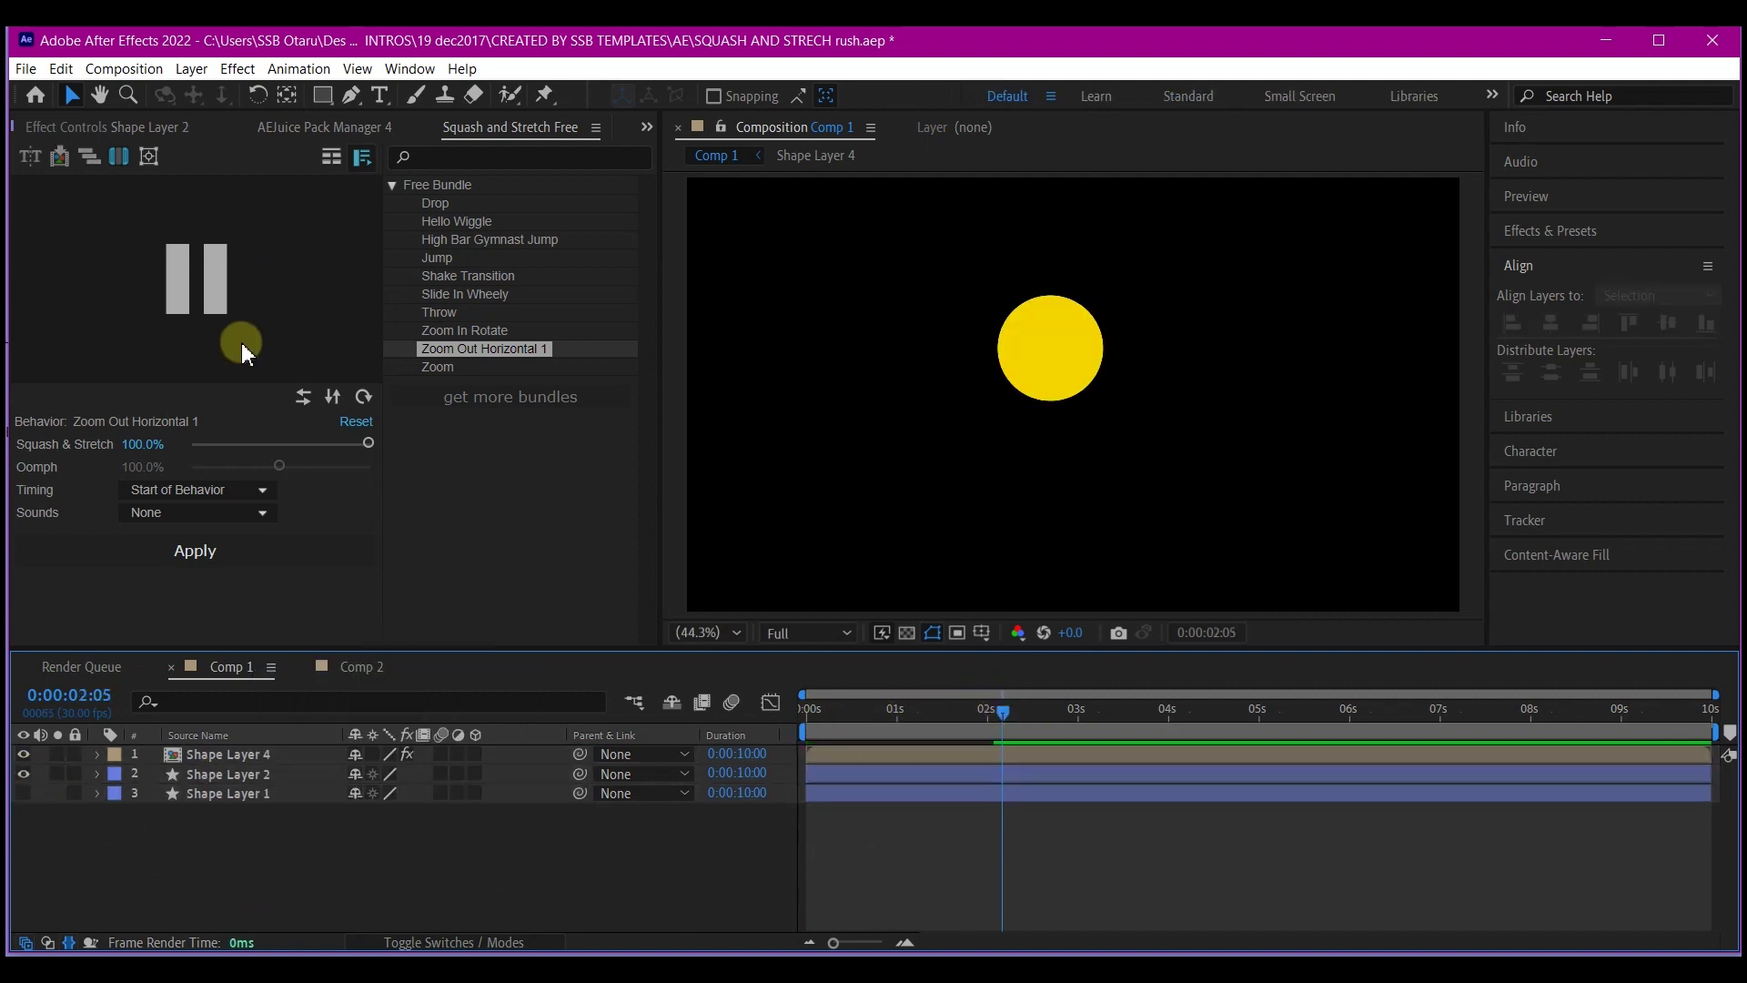
left_click(437, 256)
left_click(435, 202)
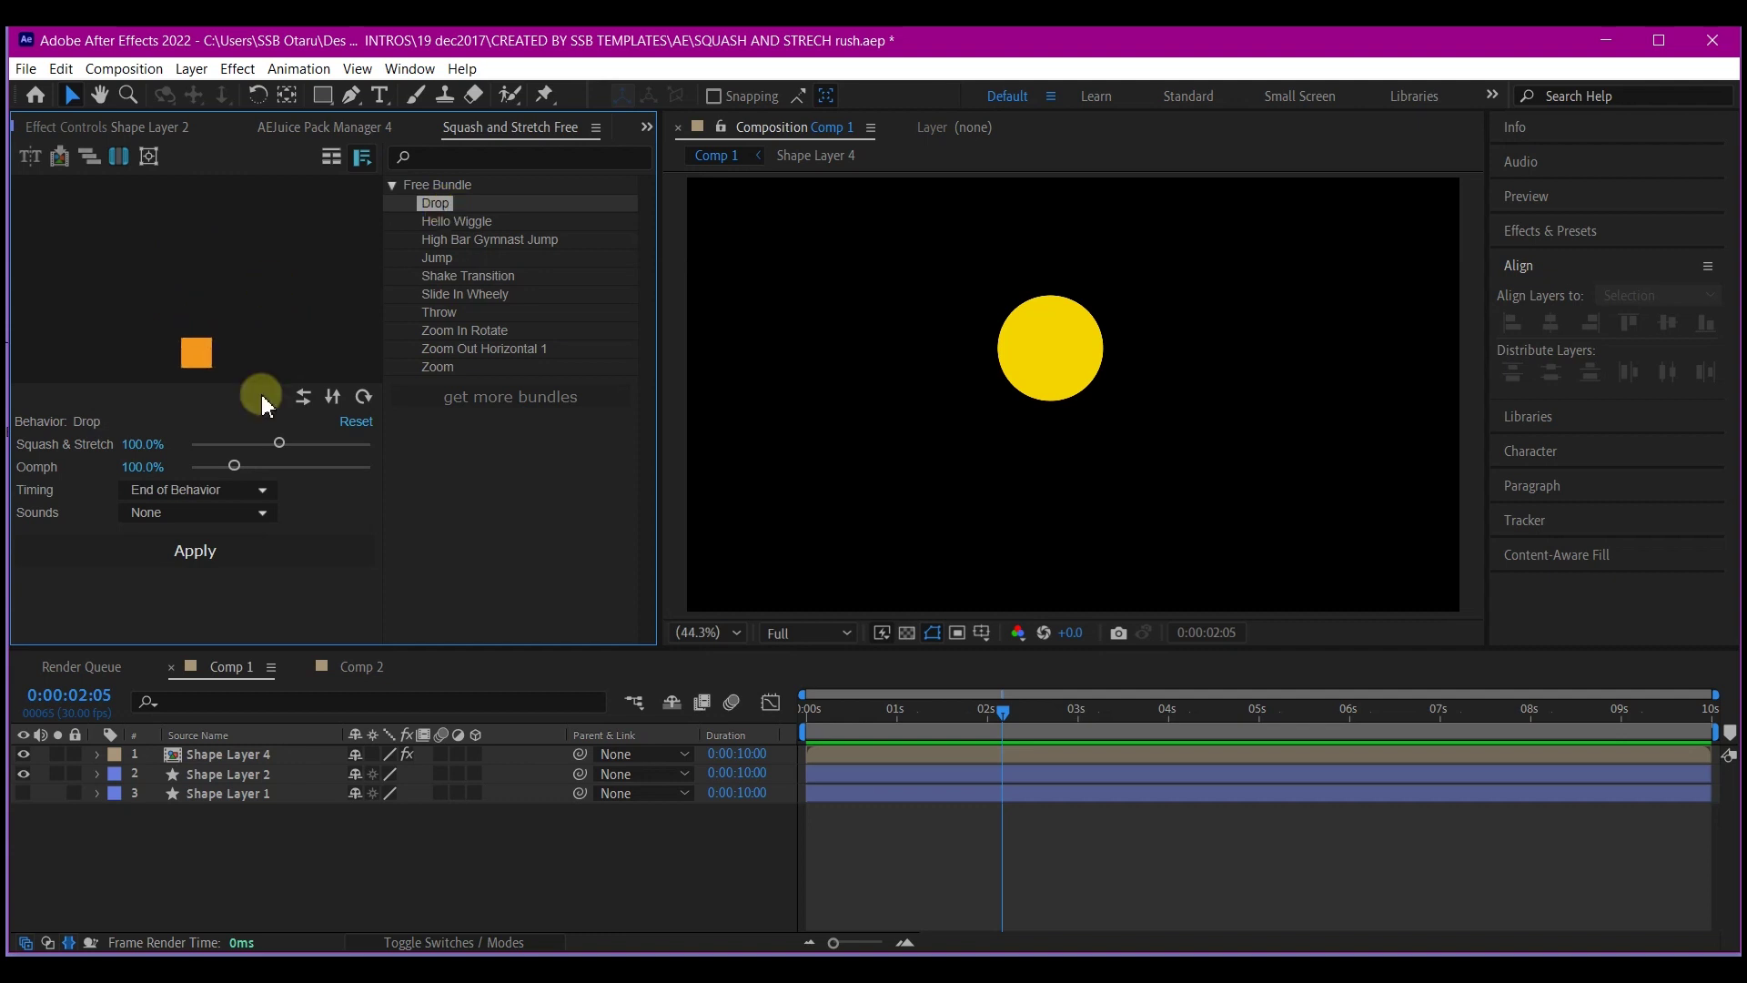
left_click(205, 774)
left_click(193, 550)
left_click(824, 552)
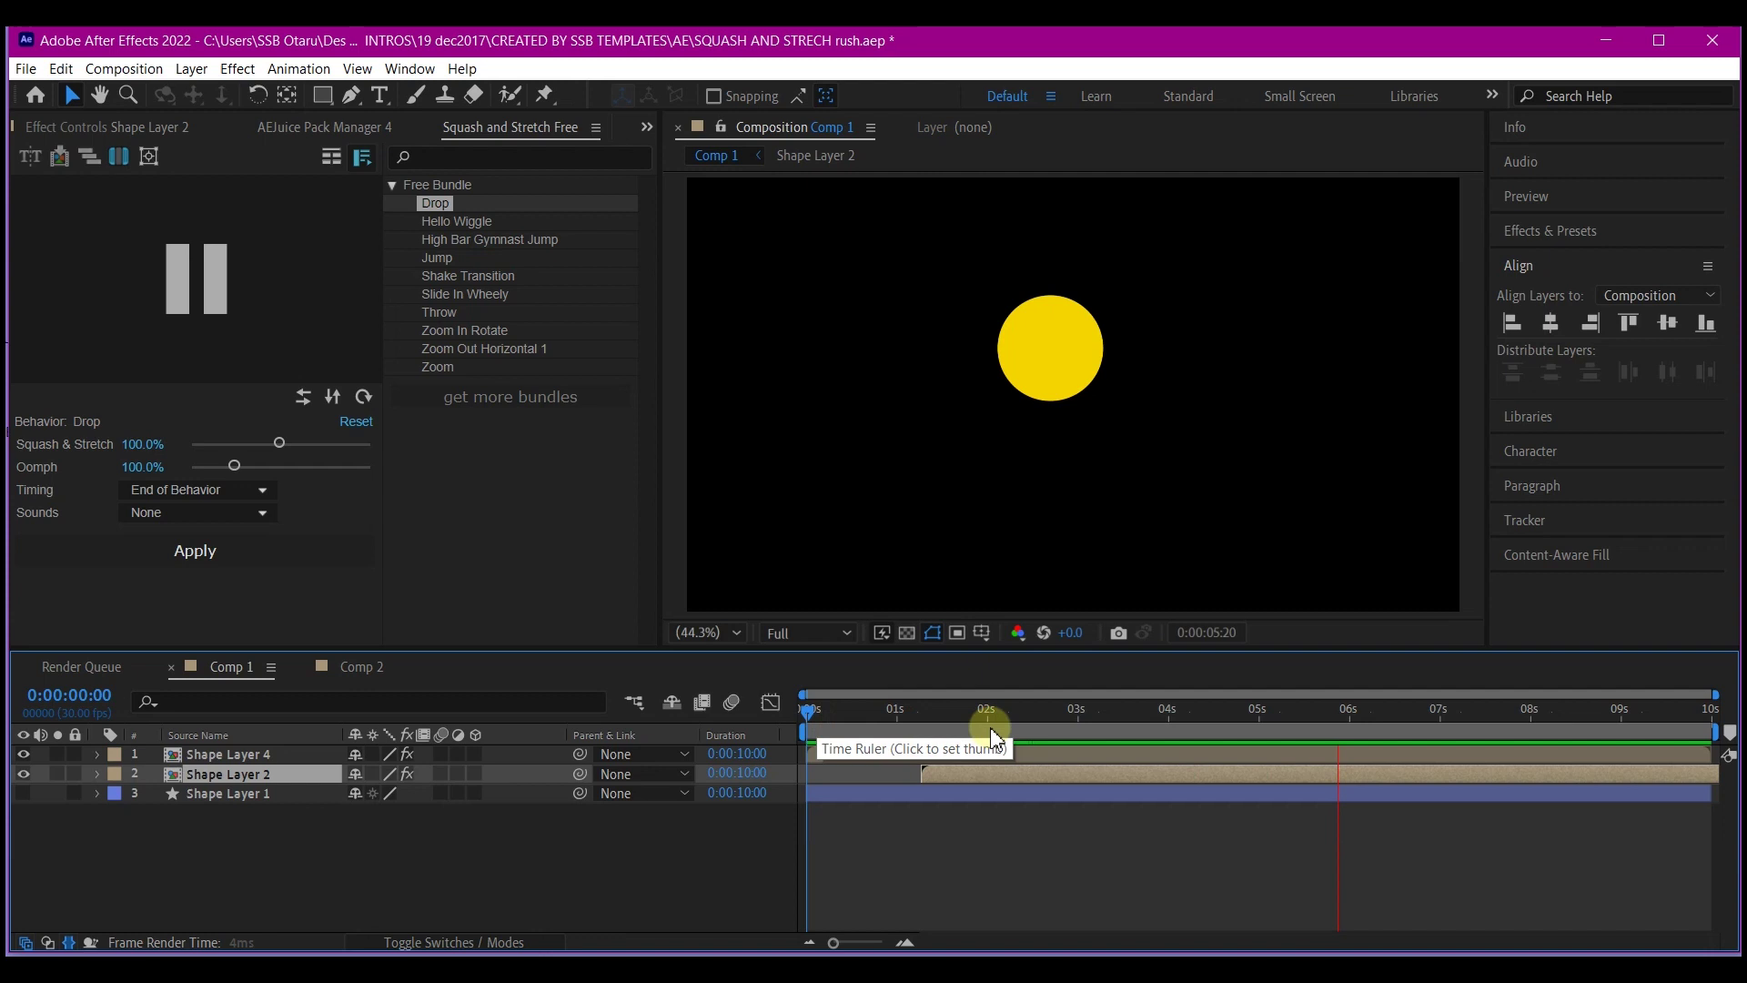
key("space")
key("space")
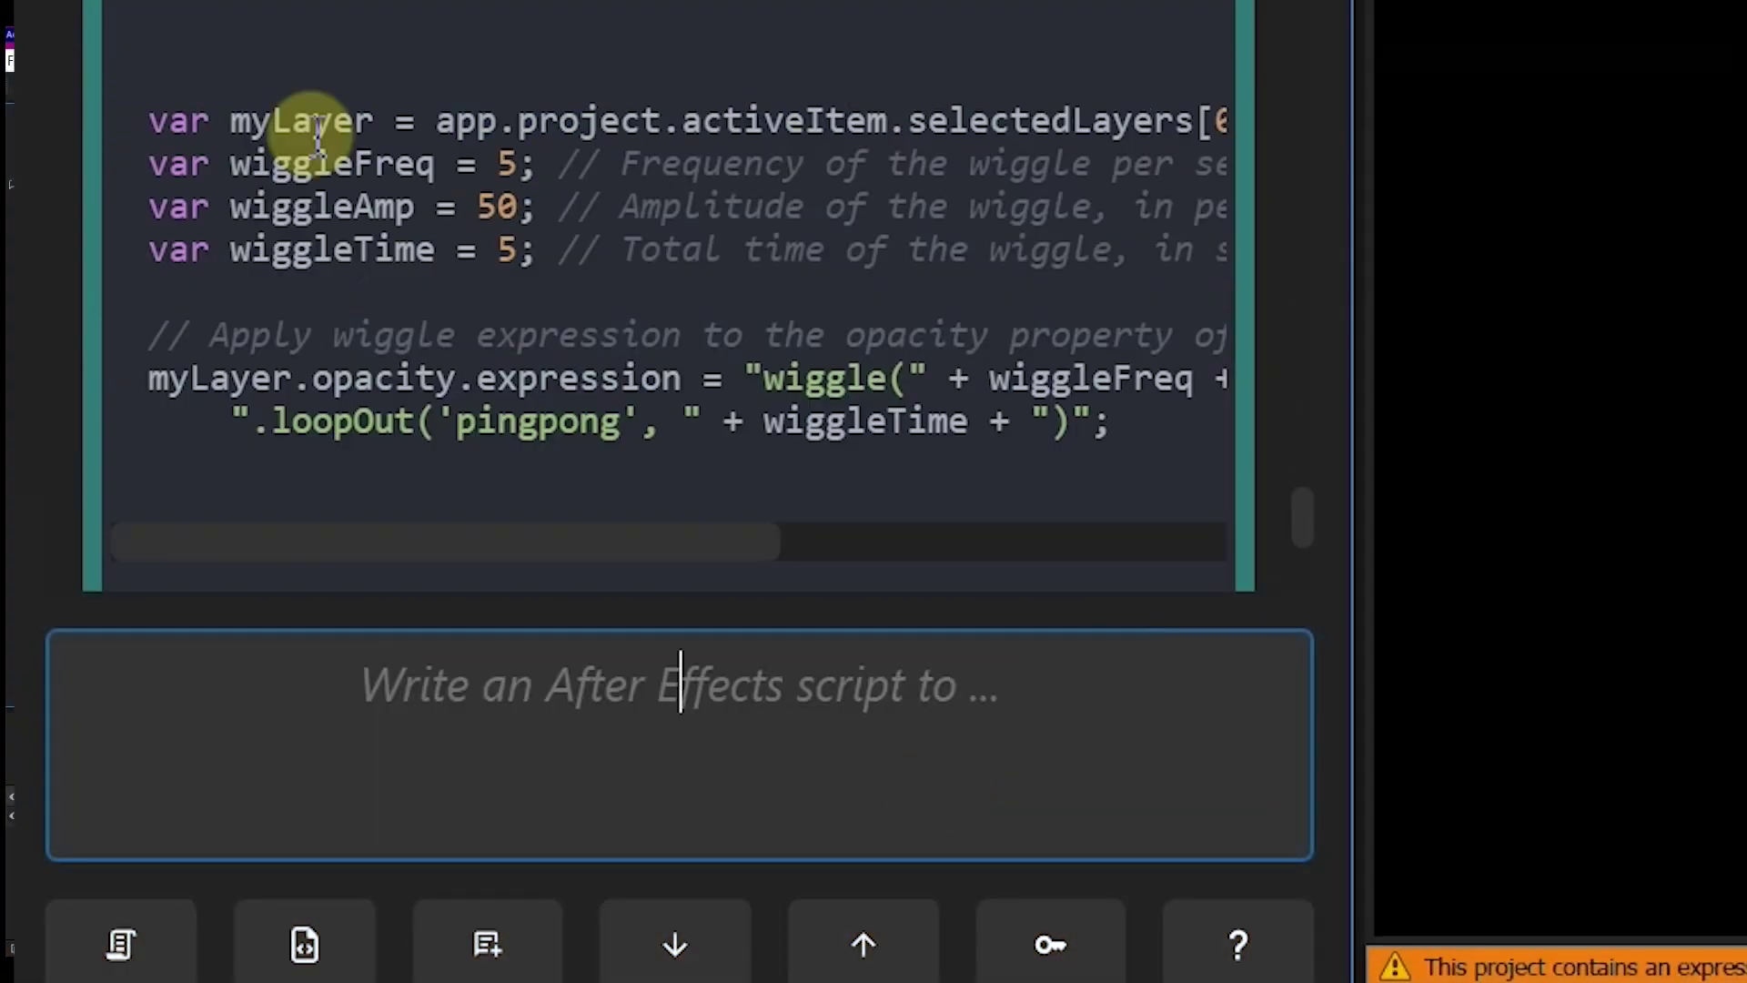
scroll(669, 437, "up", 3)
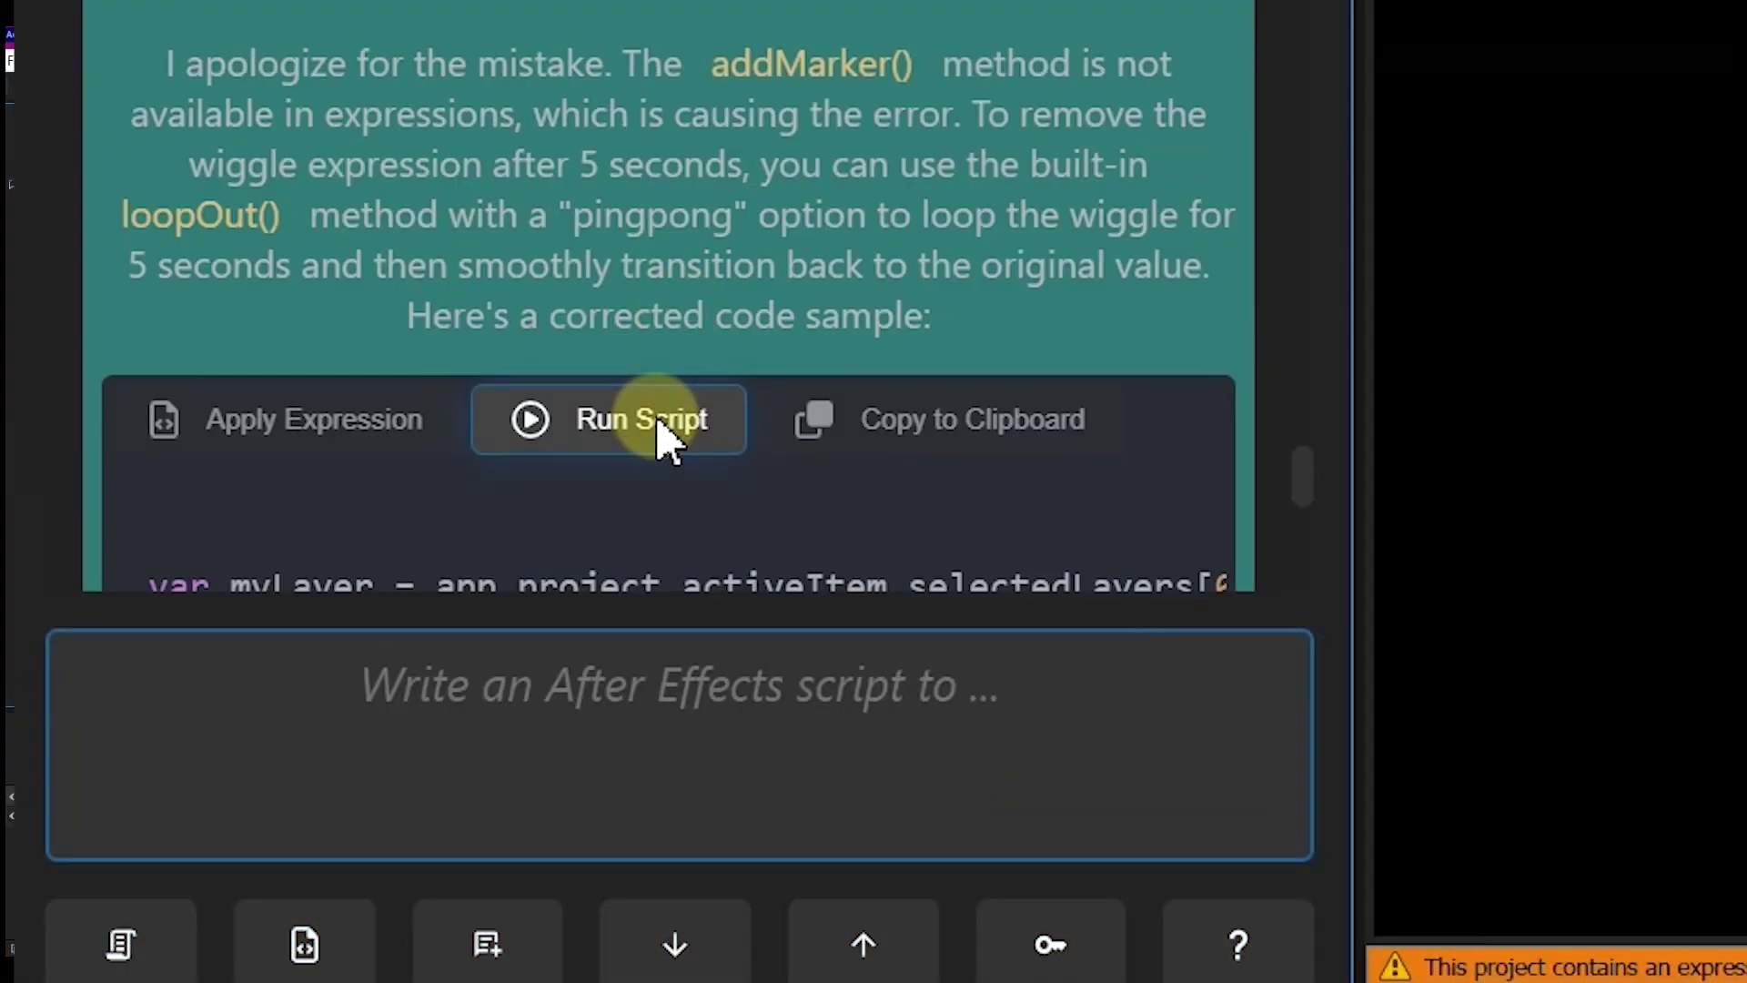
scroll(605, 428, "down", 2)
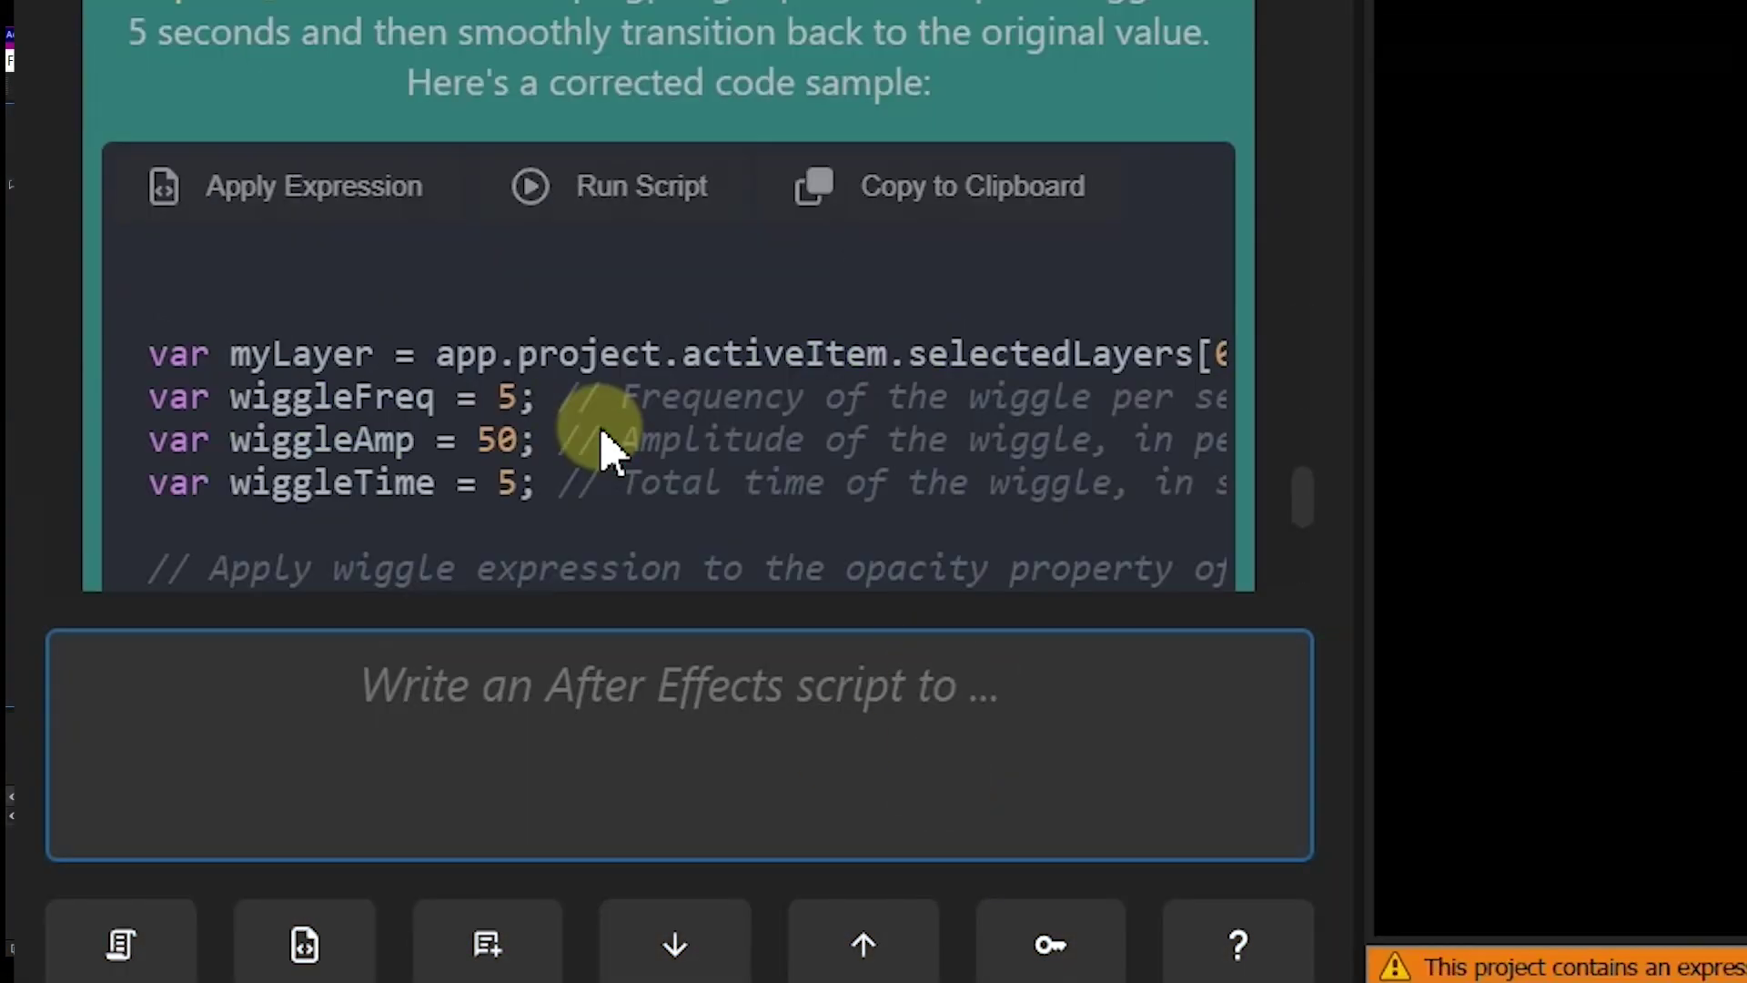
- Run Klutz GPT's script to add a centered MotionDigit Studios text layer, then start a new request
left_click(642, 186)
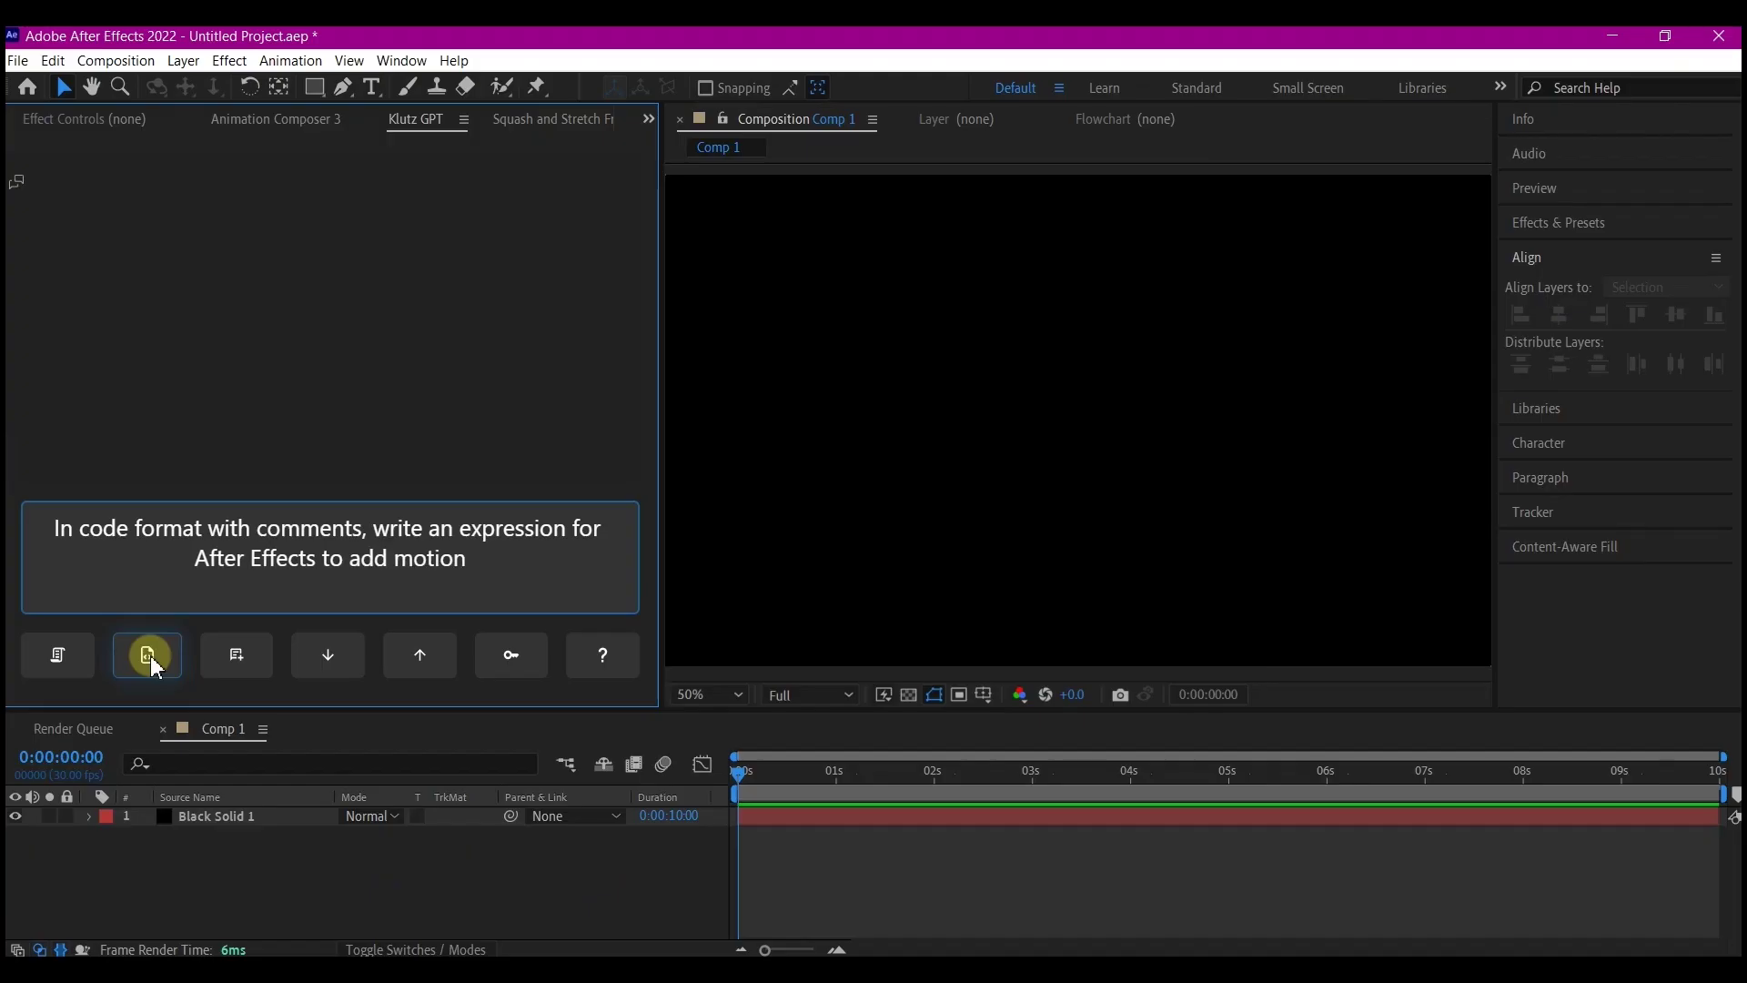
type("Studios as a text layer")
left_click(148, 656)
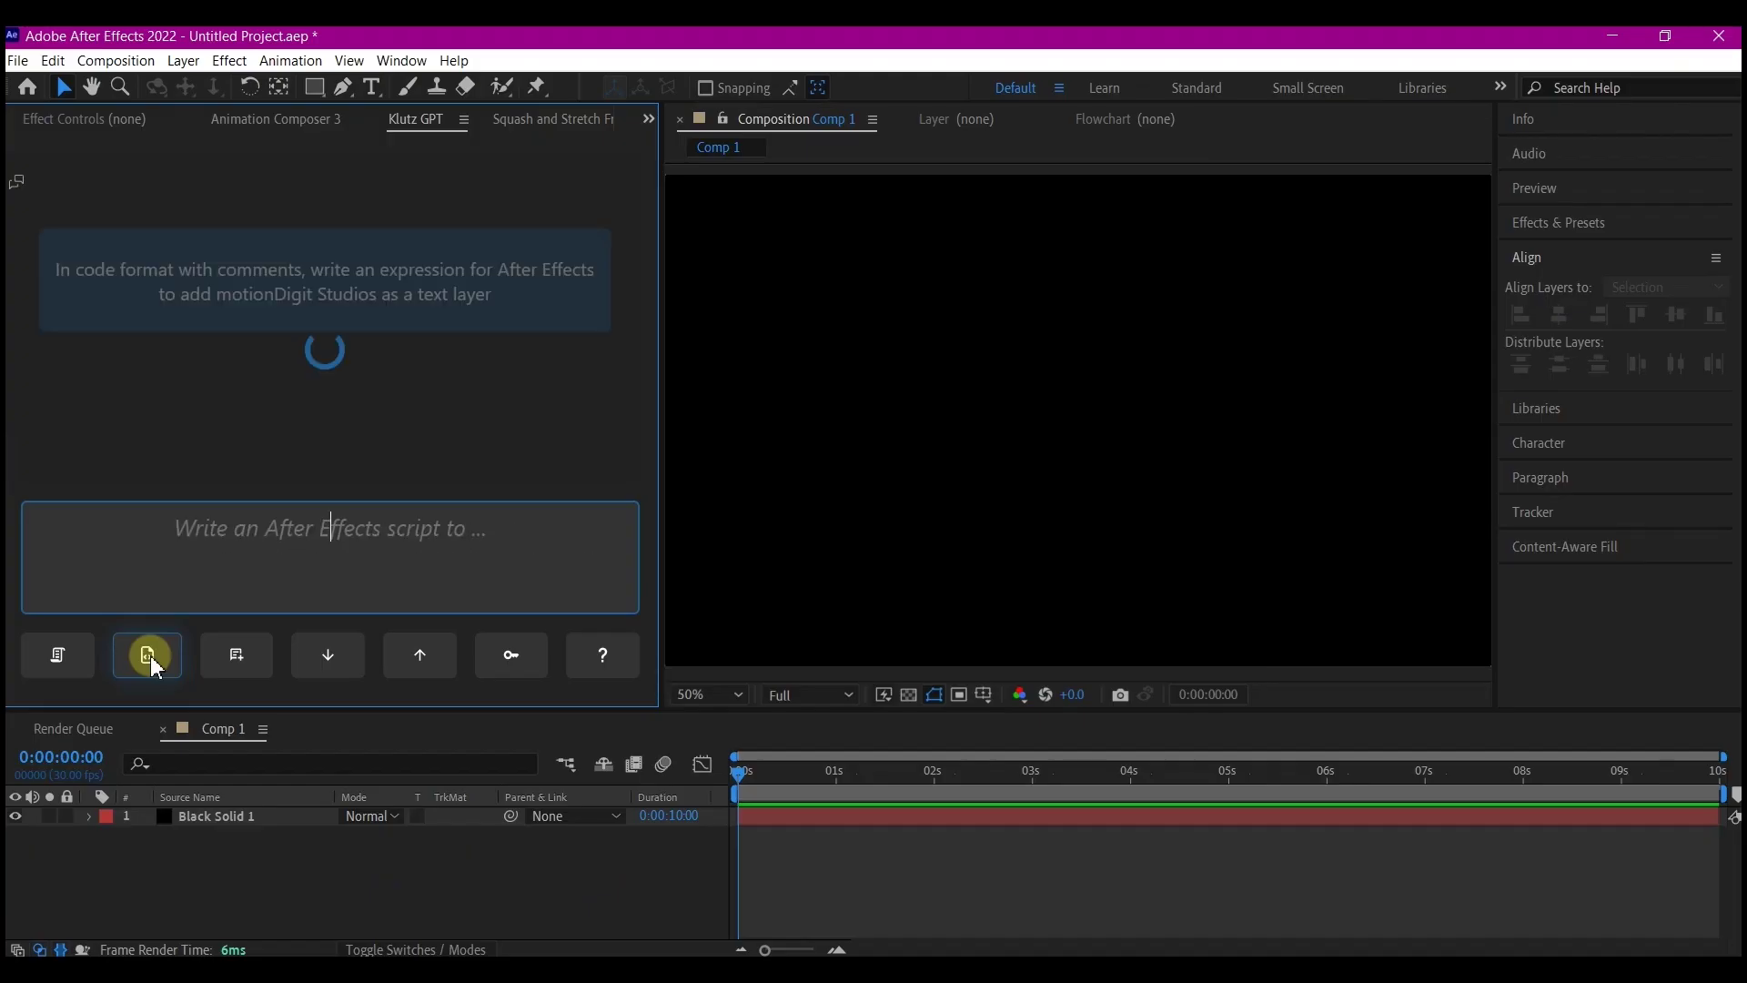
scroll(261, 343, "up", 3)
left_click(313, 223)
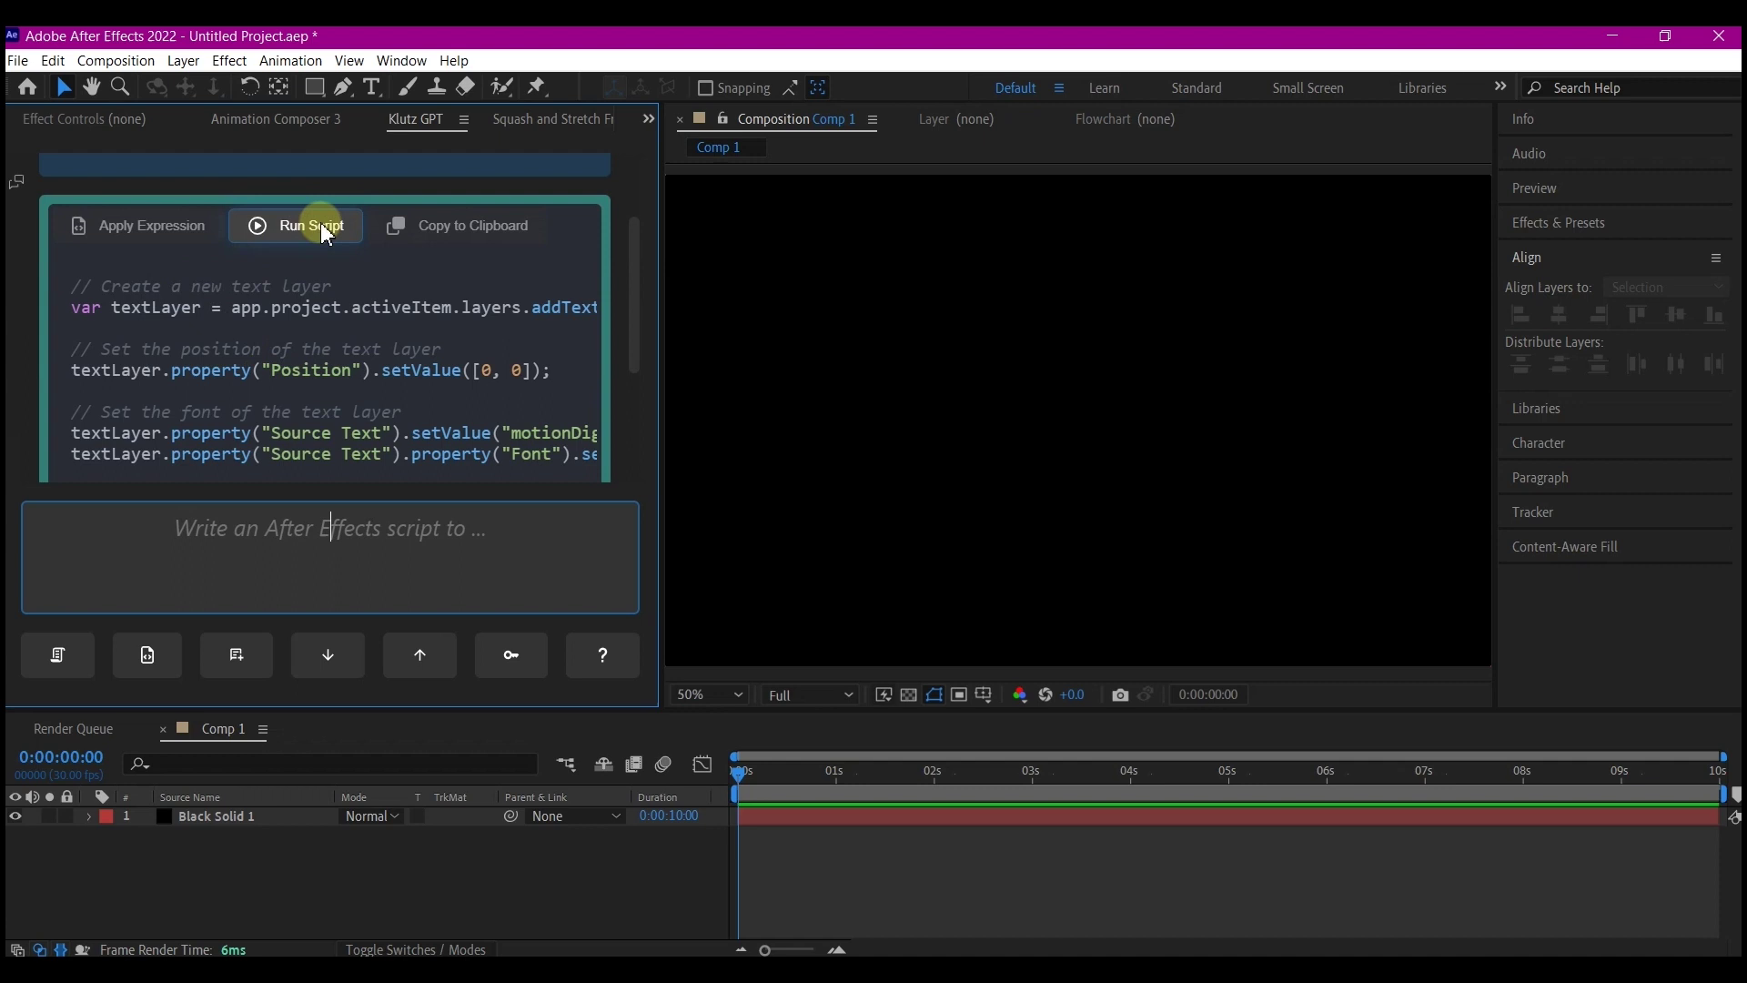
left_click(174, 542)
type("wi")
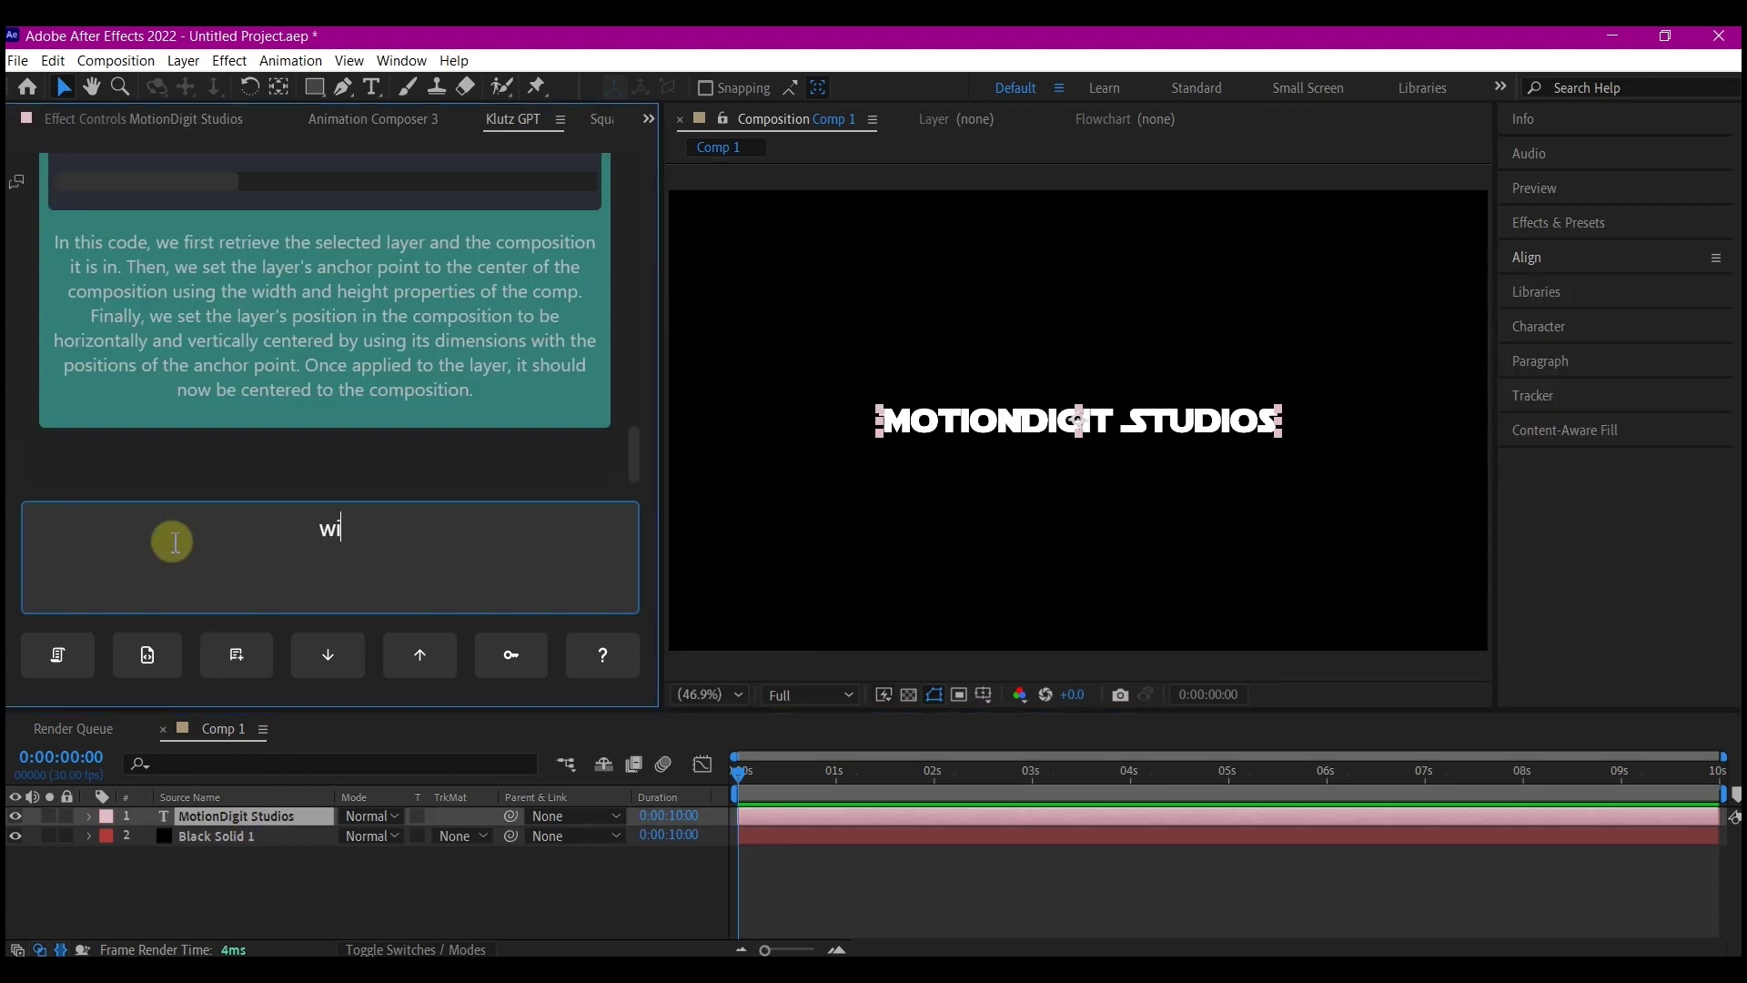
type(" in 5 seconds")
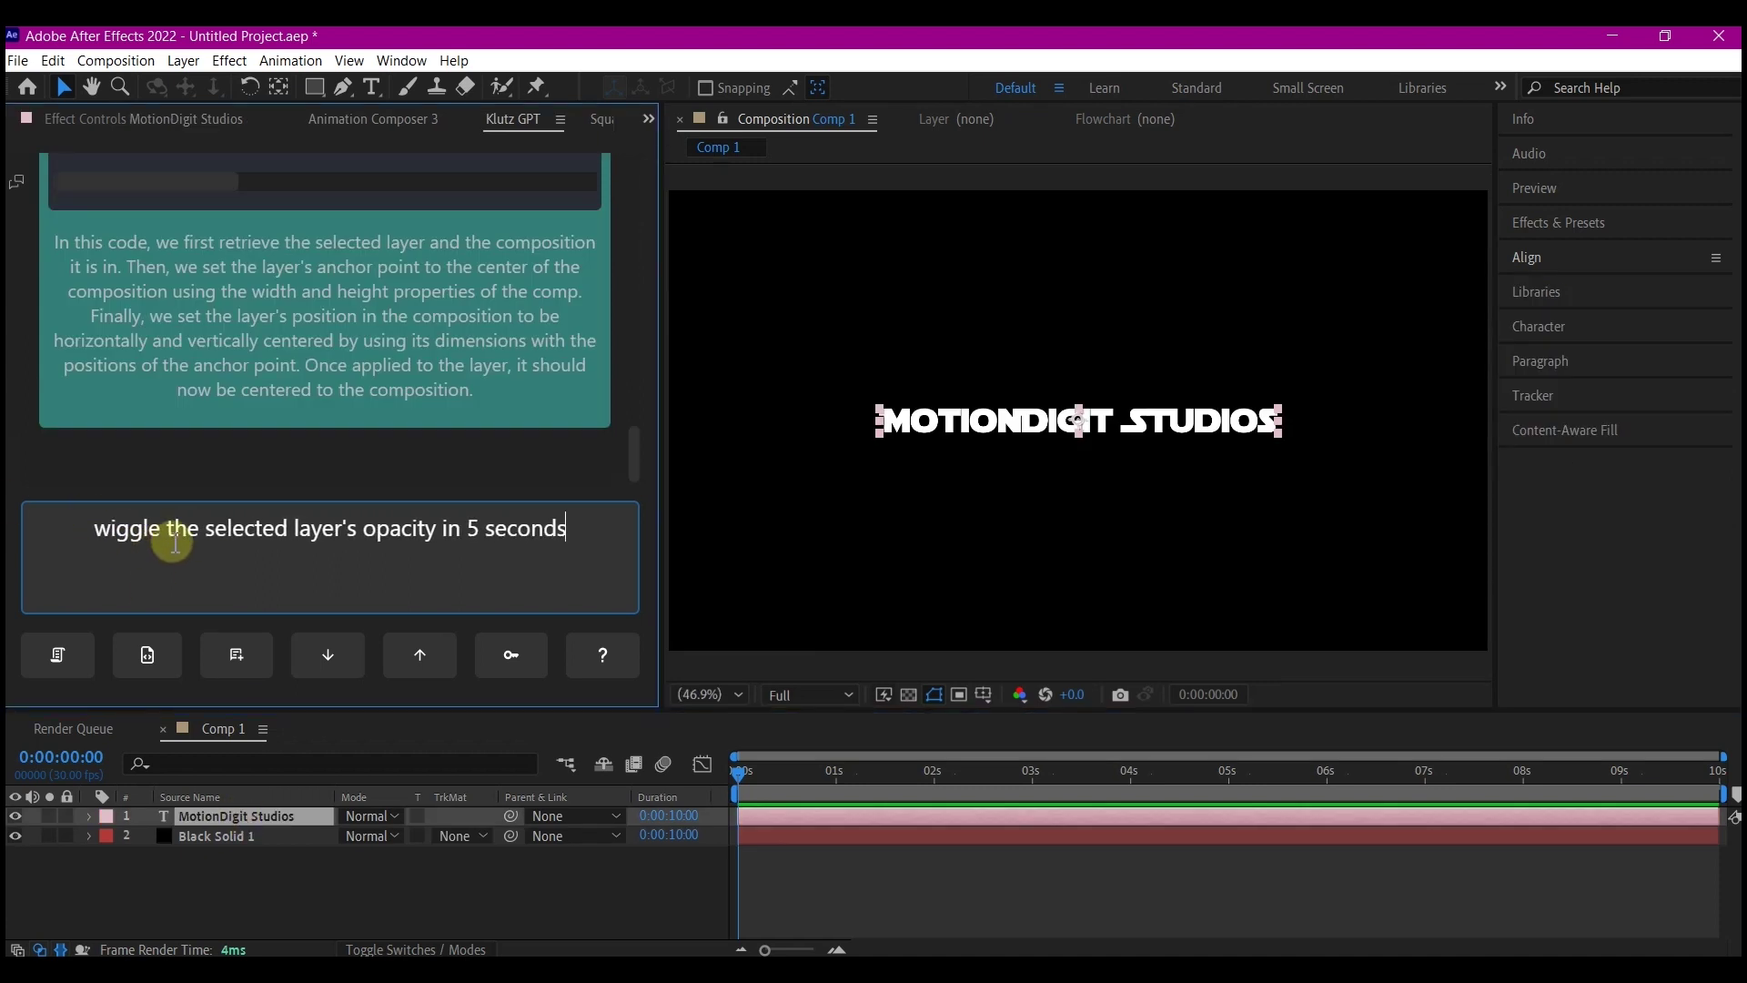
- Submit the opacity-wiggle request, run the blue solid-fill script, and begin another request
key("Return")
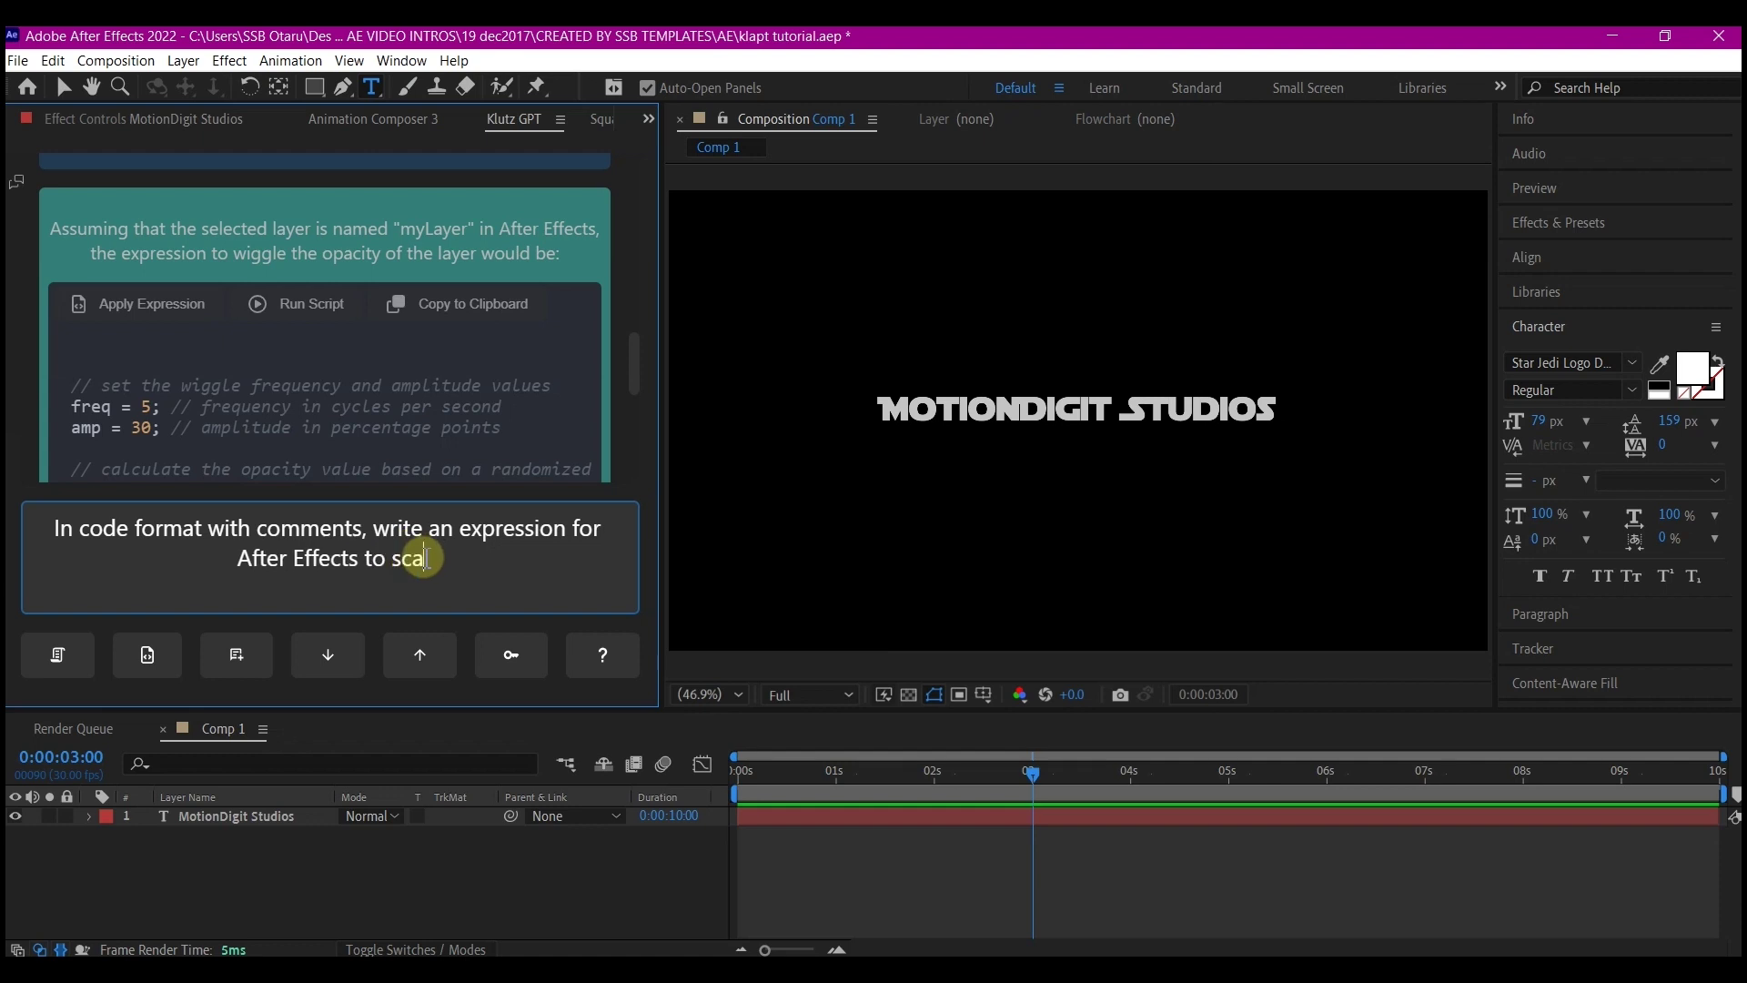
type("le the selected layer from 0 to 100 in")
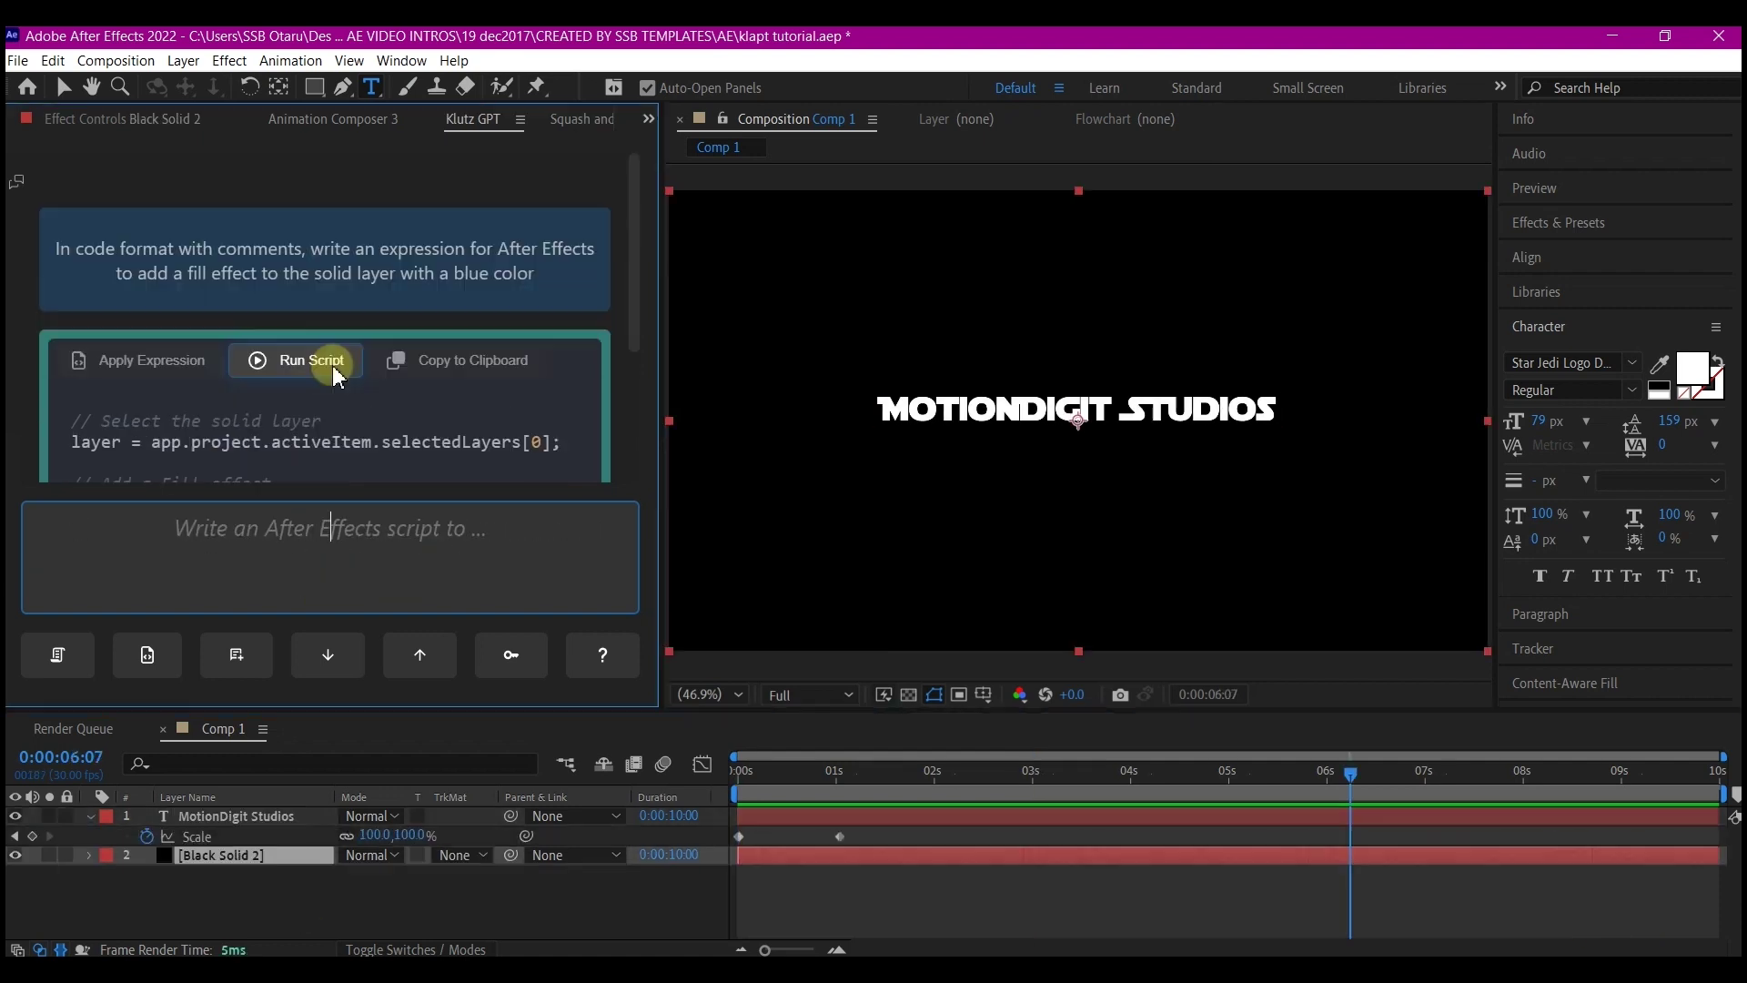
left_click(337, 376)
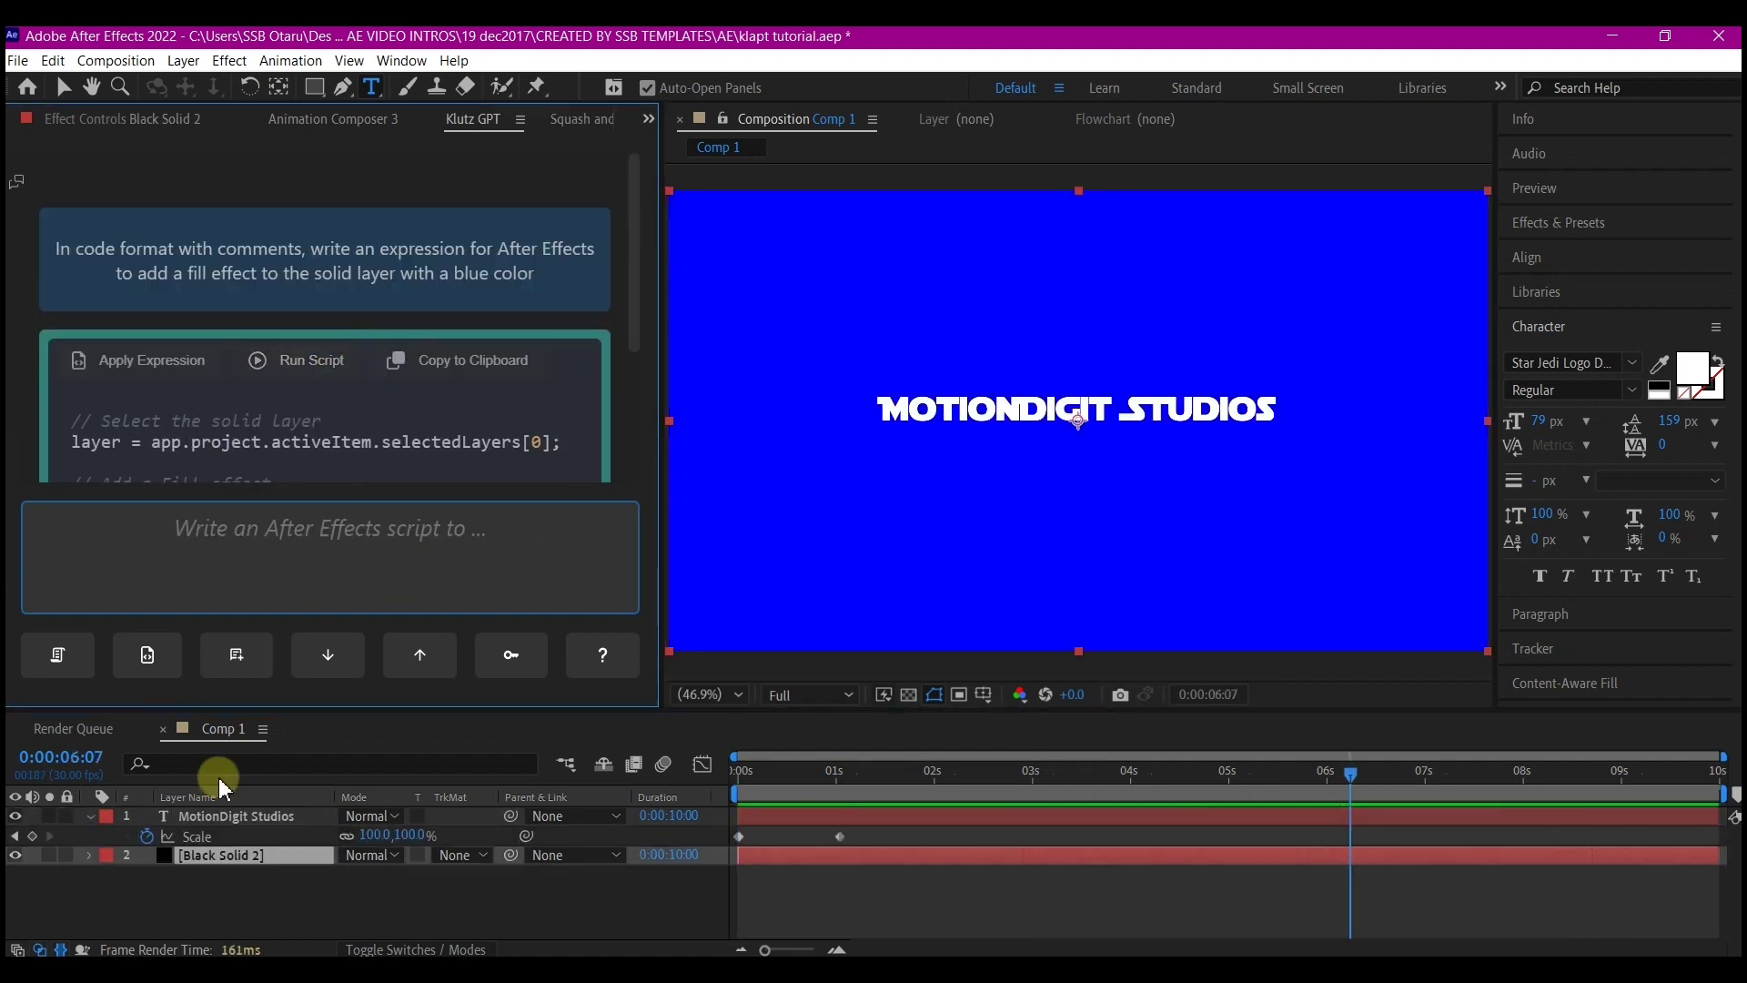
left_click(336, 547)
type("add a fra")
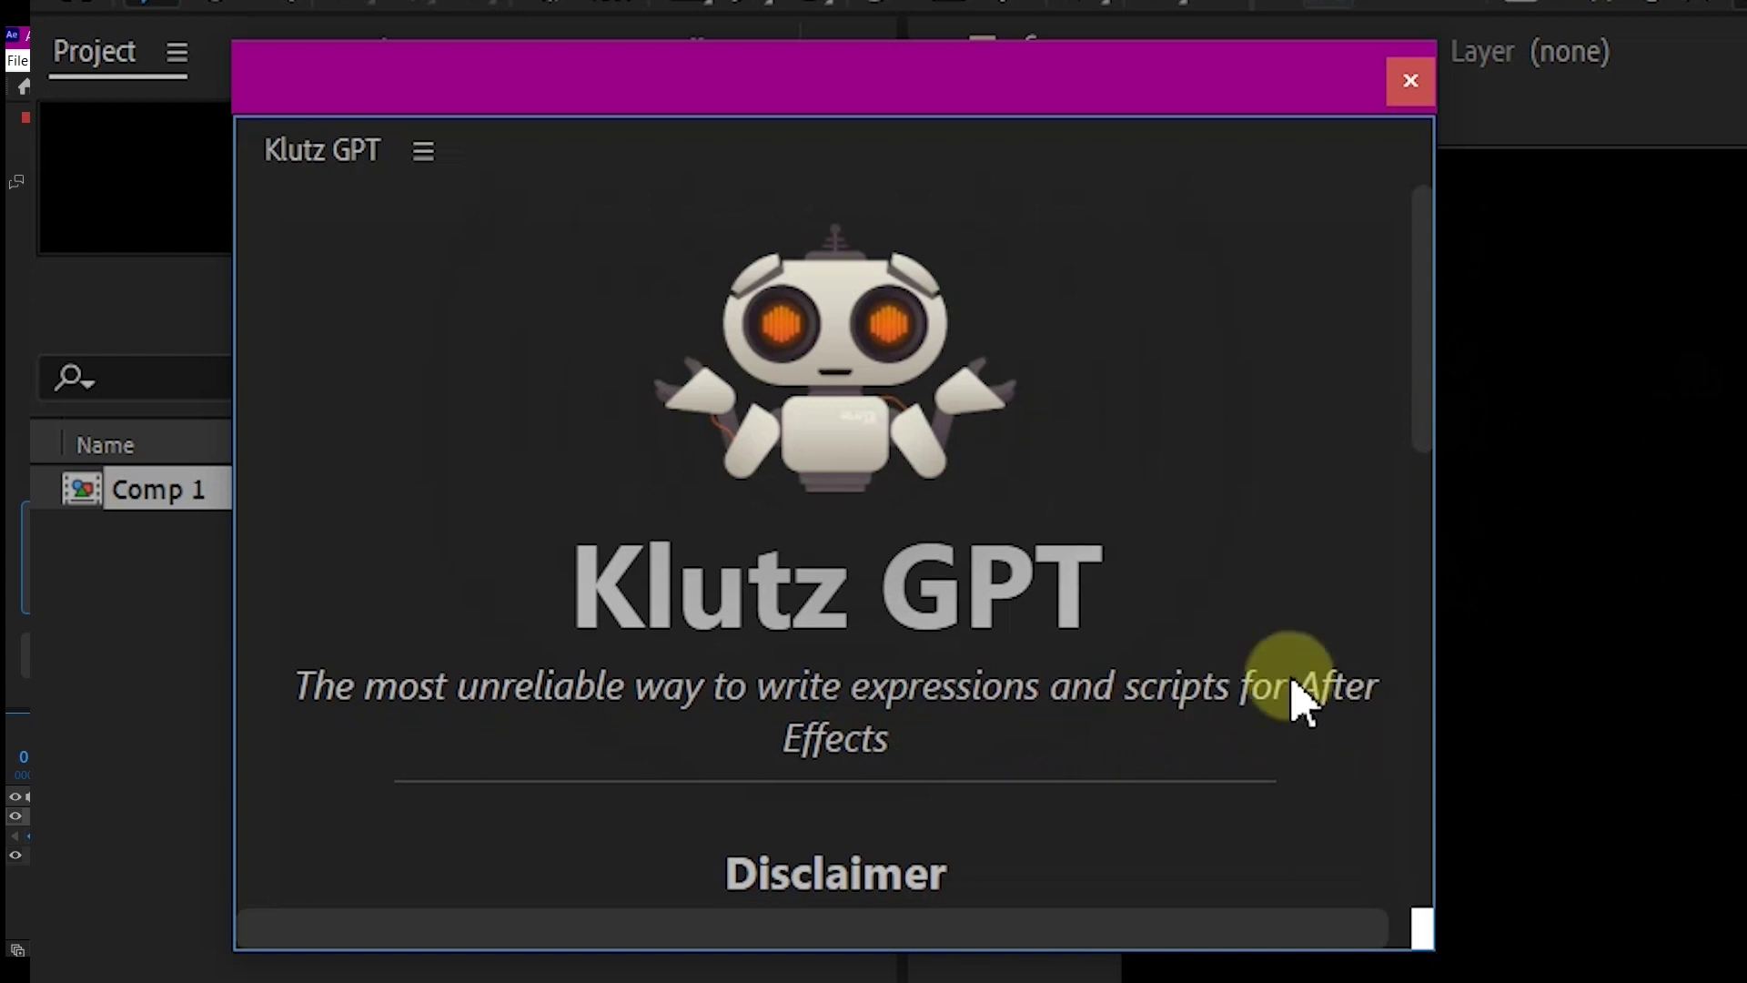
scroll(1298, 701, "down", 3)
scroll(1298, 702, "down", 2)
scroll(1132, 701, "down", 3)
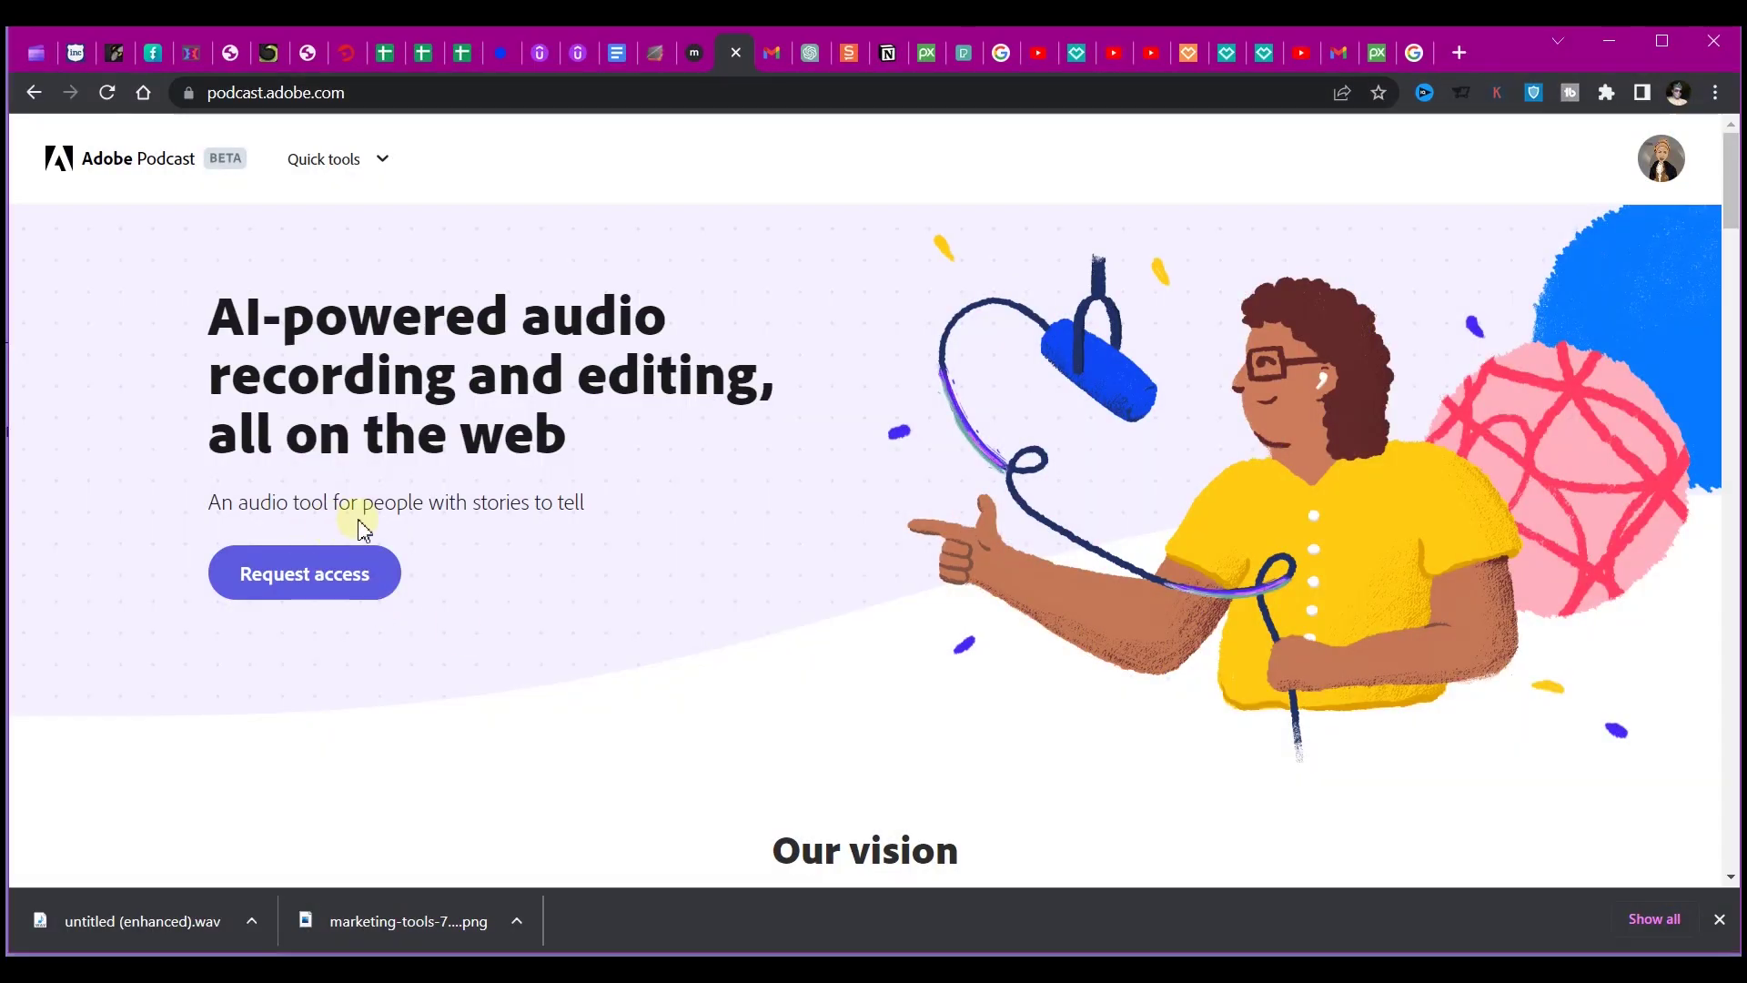
scroll(1202, 509, "down", 1)
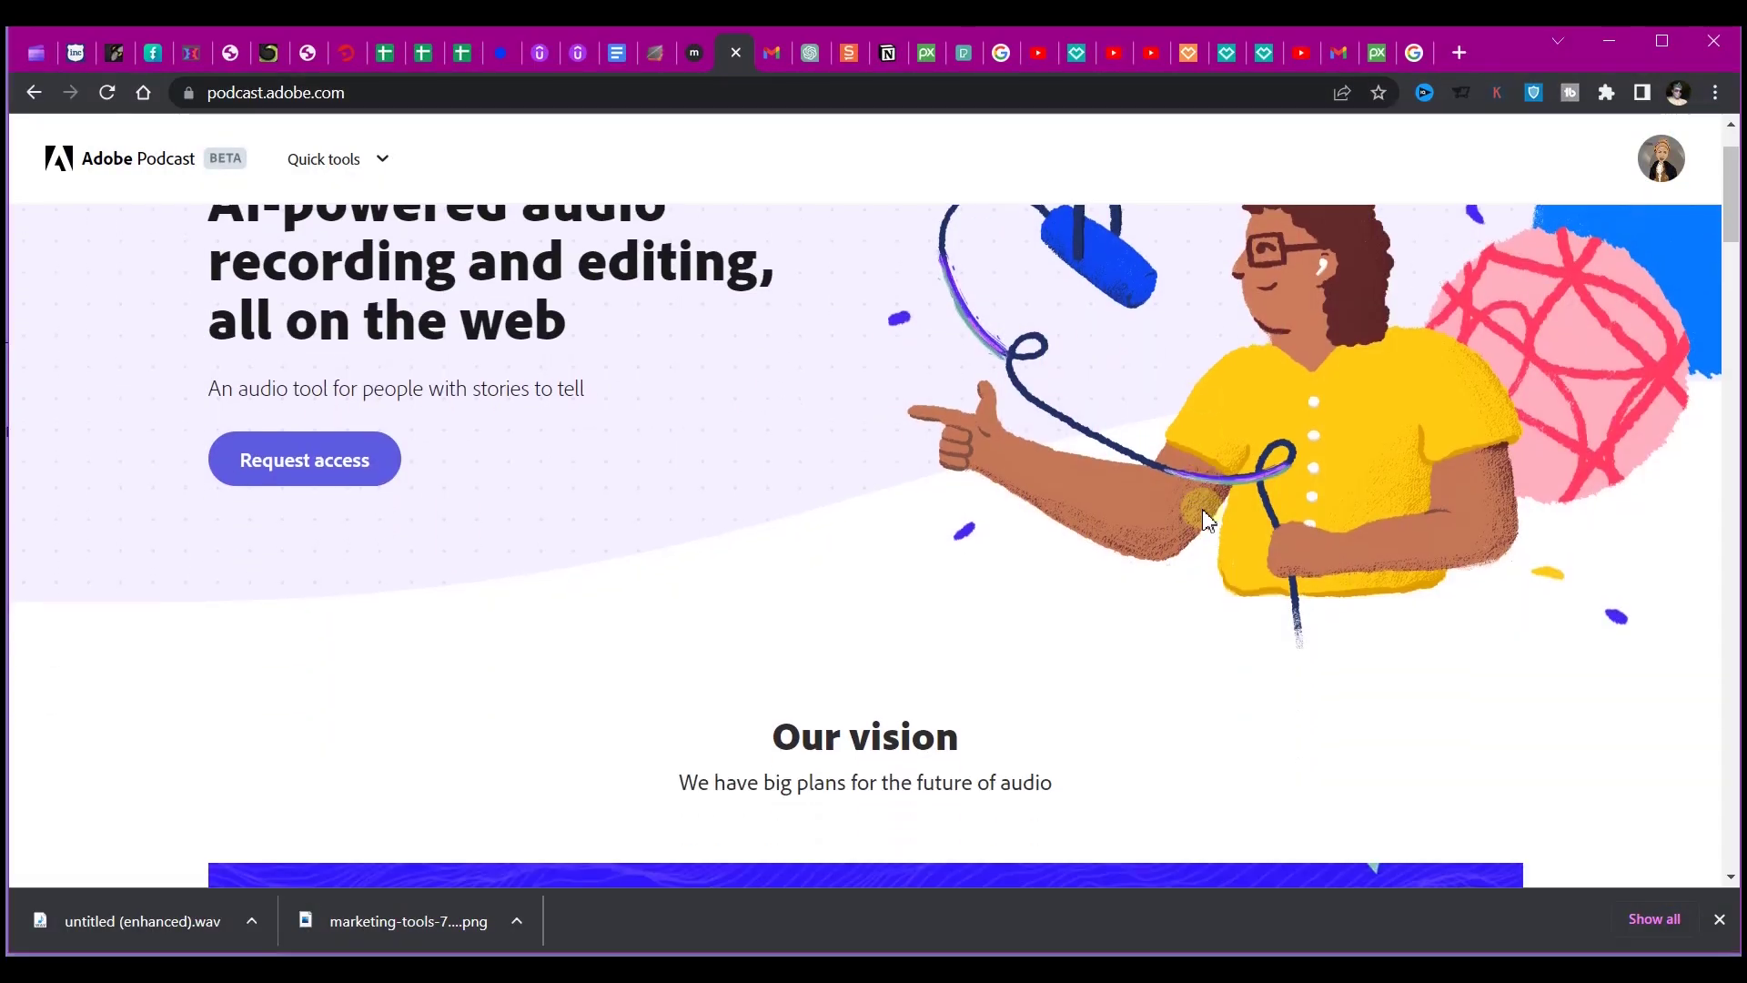
scroll(1203, 508, "down", 1)
scroll(1203, 509, "down", 1)
scroll(1203, 516, "down", 1)
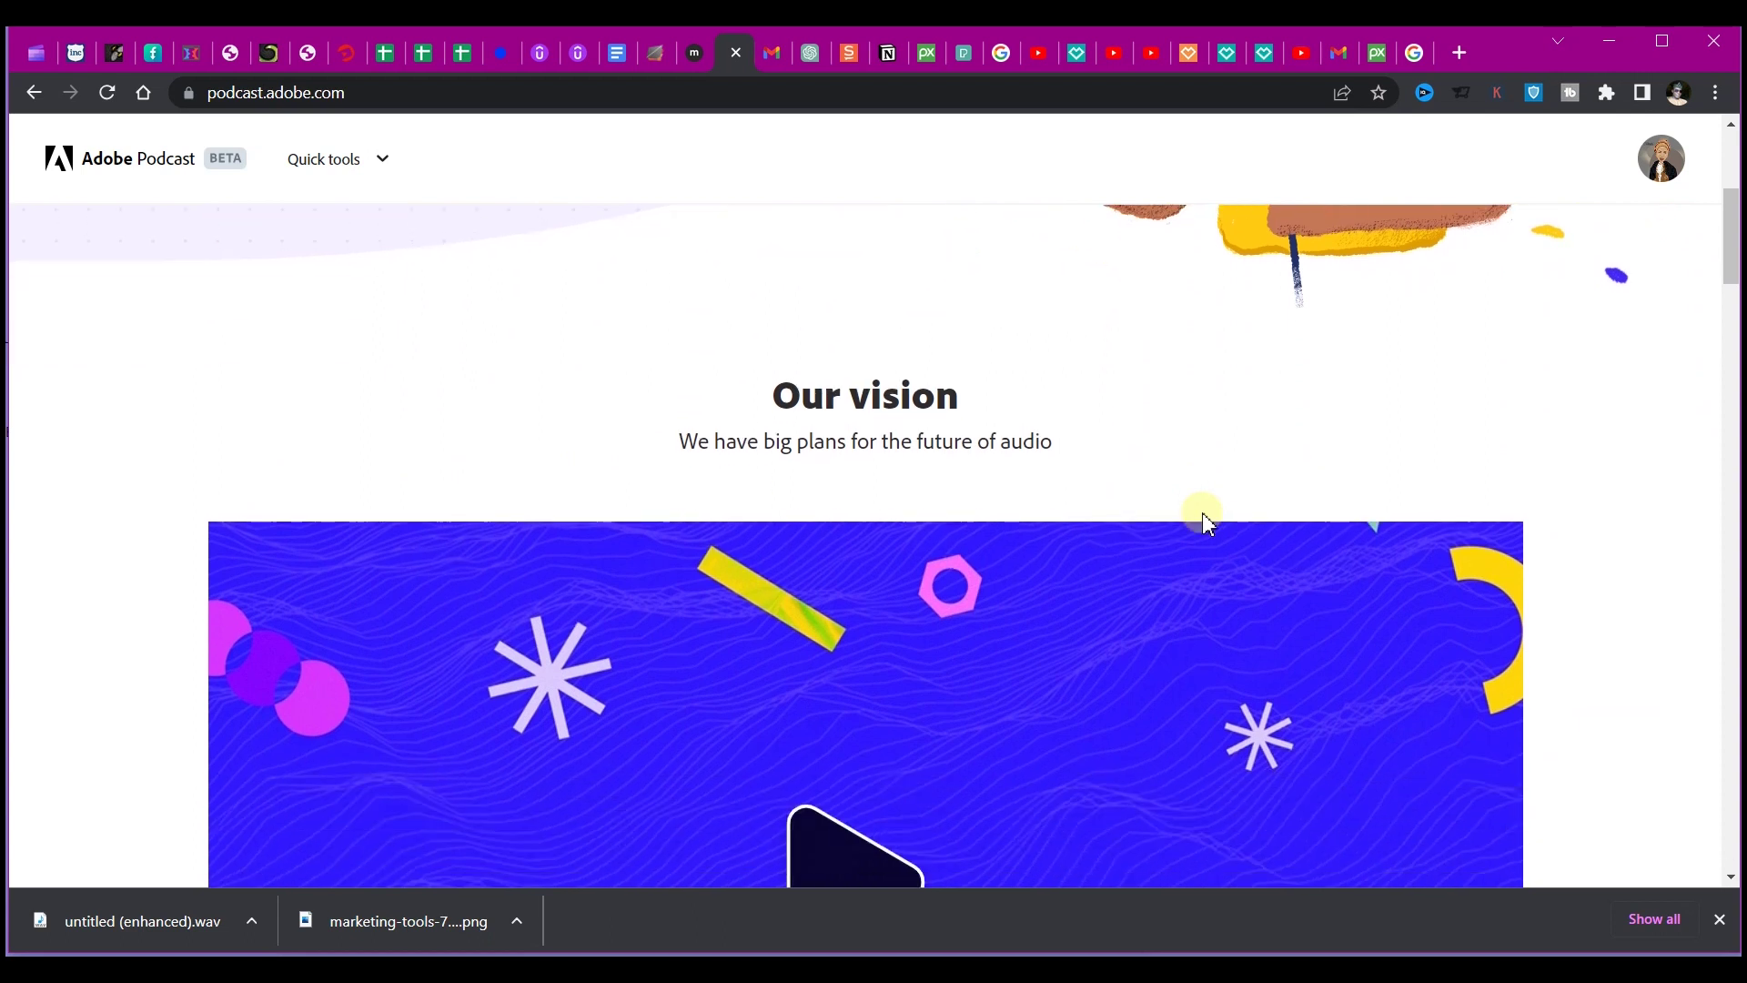
scroll(1202, 515, "down", 1)
scroll(1202, 516, "down", 1)
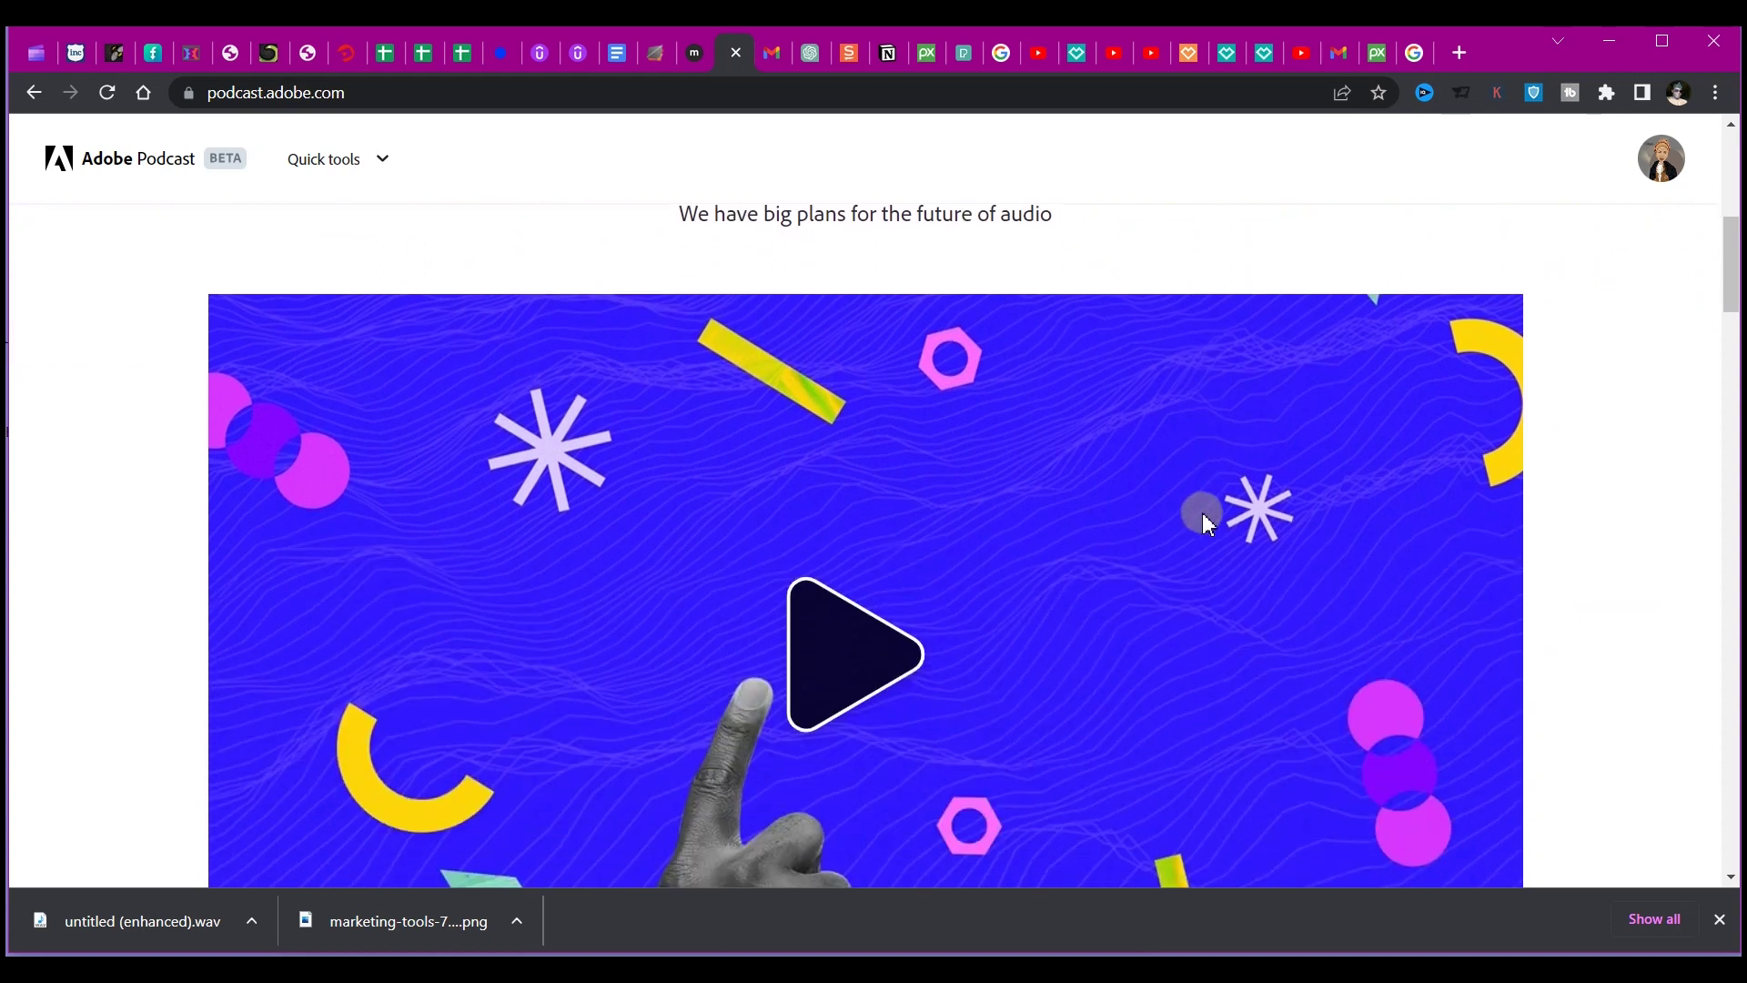
scroll(1202, 513, "down", 1)
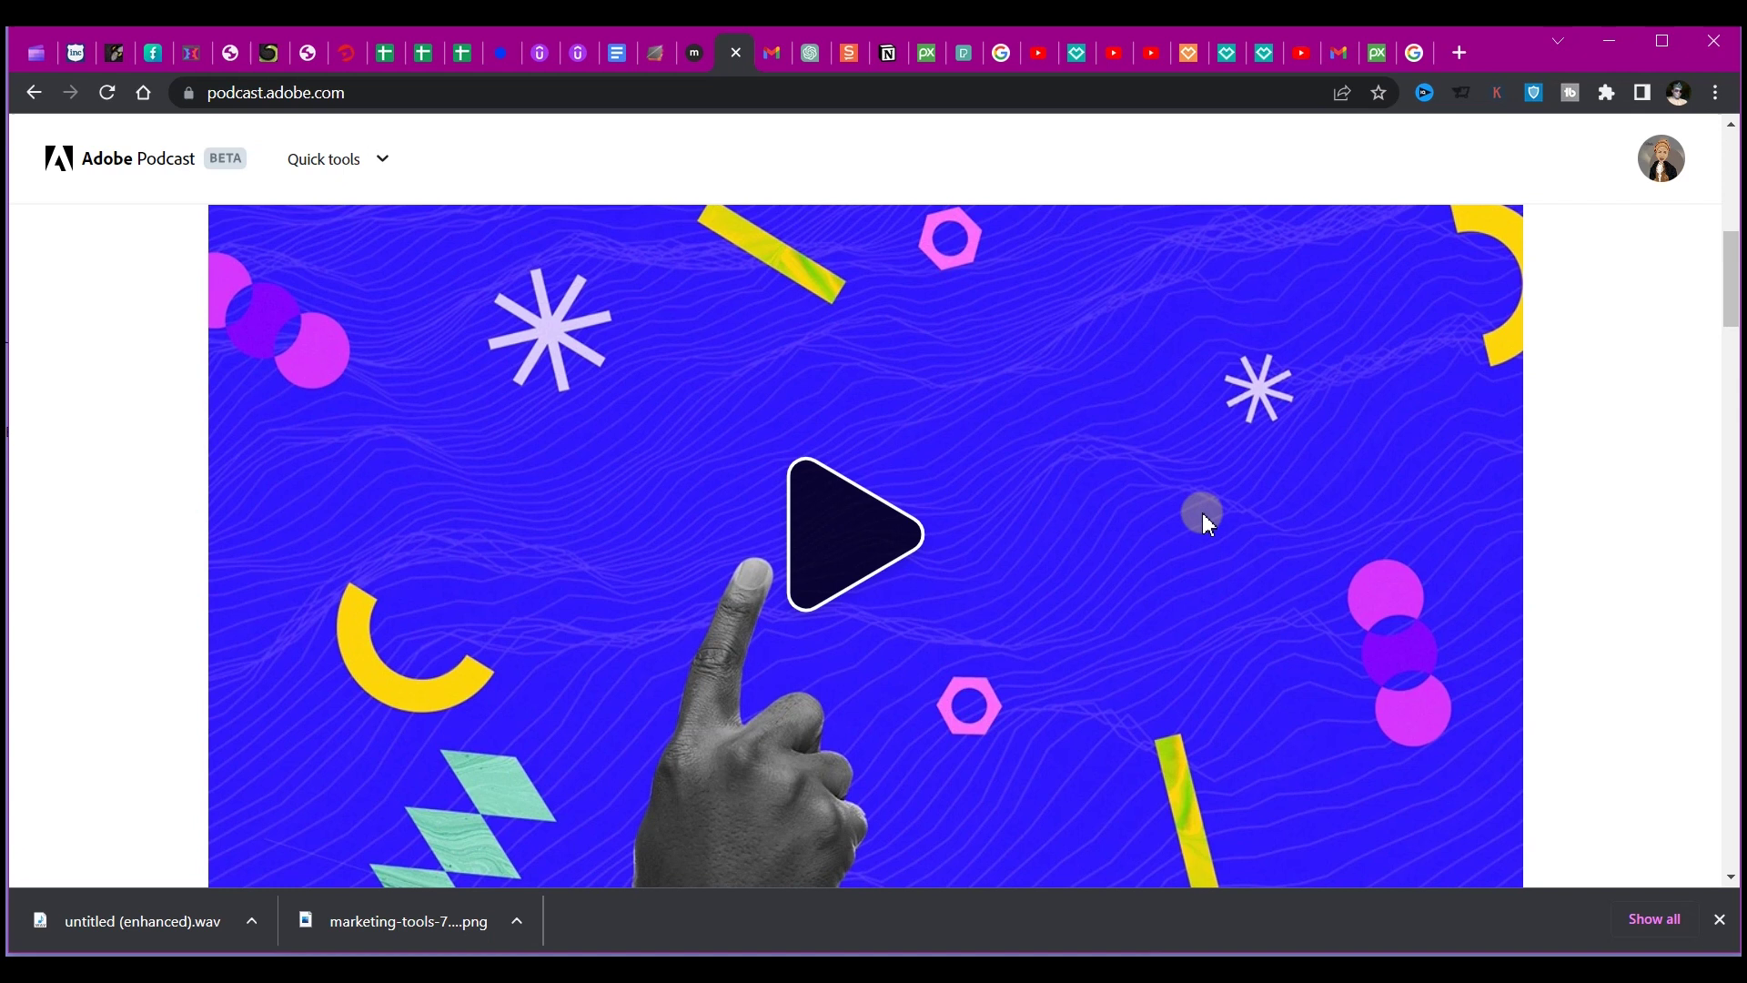
scroll(1203, 512, "down", 2)
scroll(1203, 513, "down", 2)
scroll(1202, 513, "down", 2)
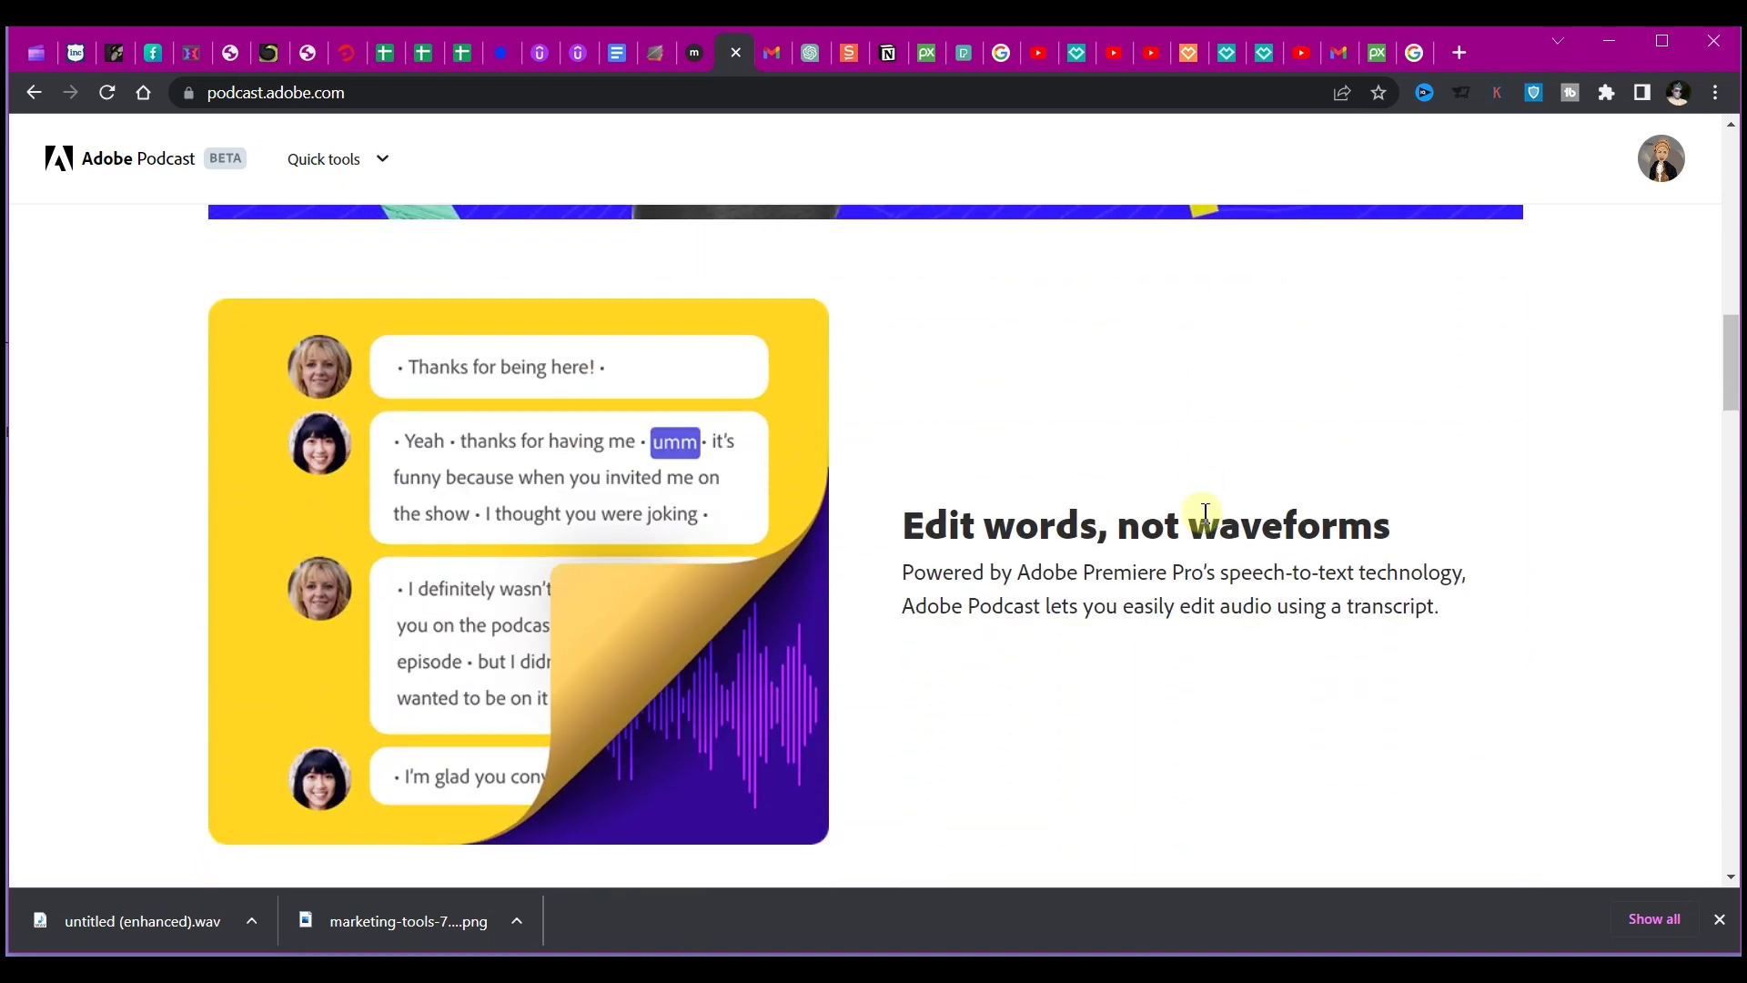
scroll(1204, 513, "down", 1)
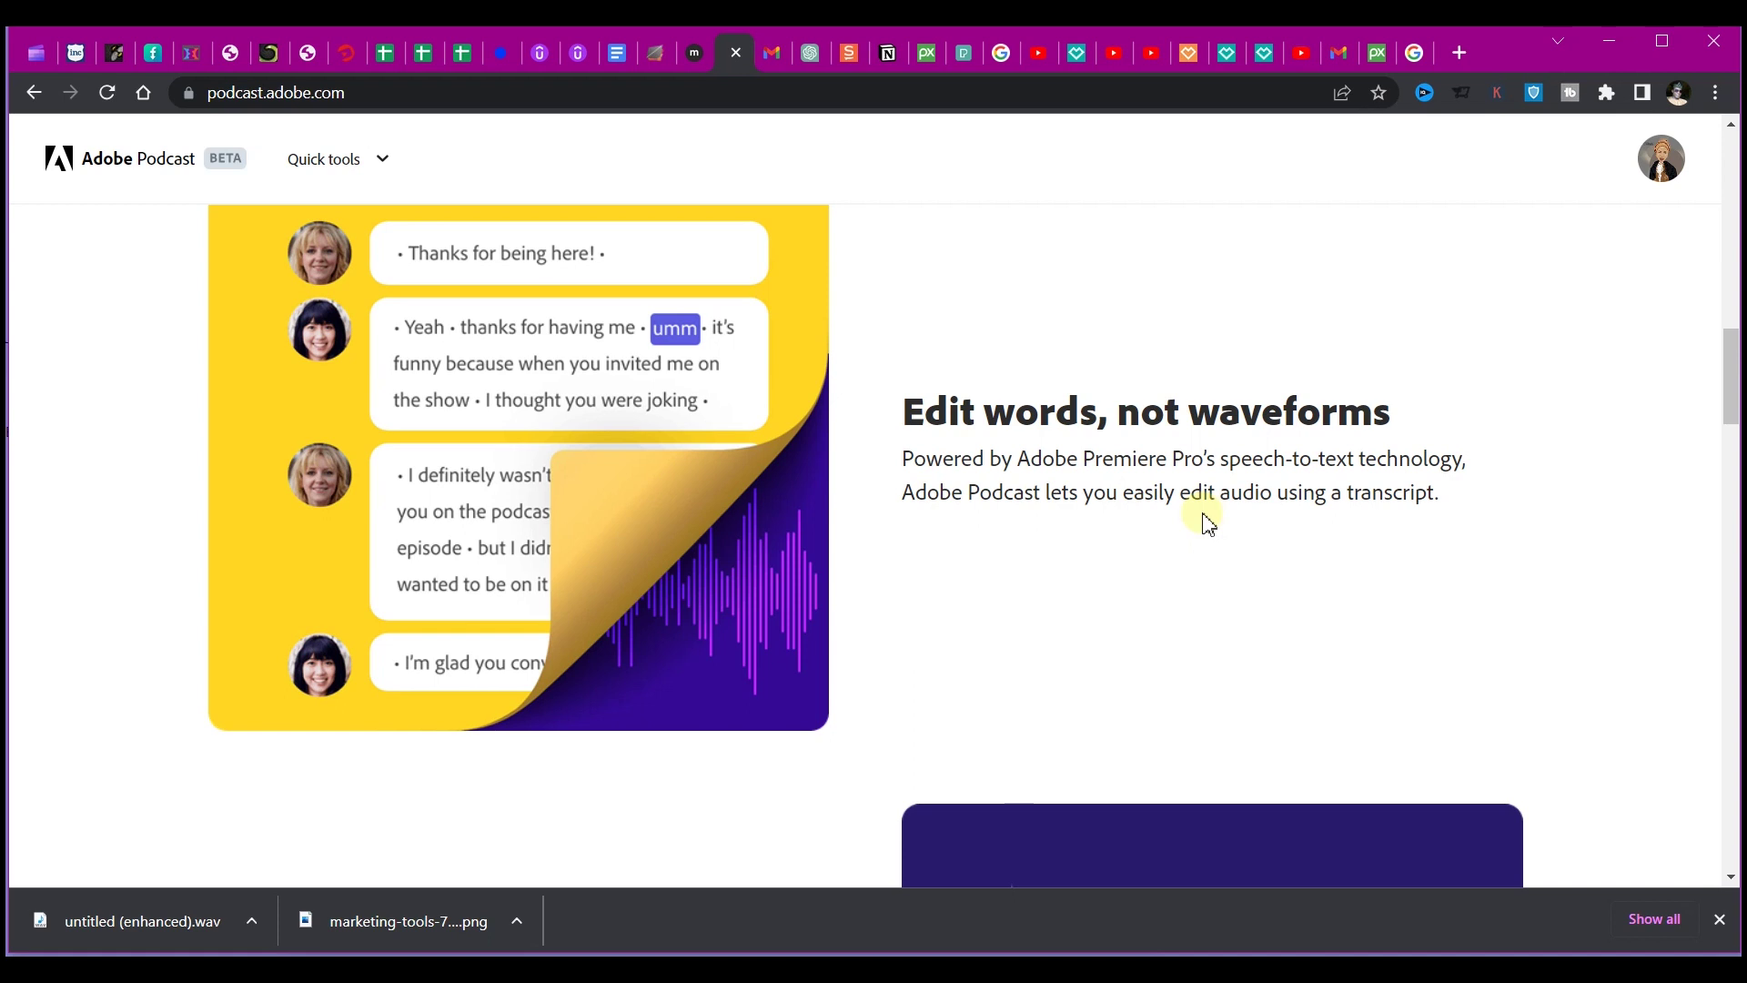
scroll(1203, 520, "down", 2)
scroll(1203, 519, "down", 2)
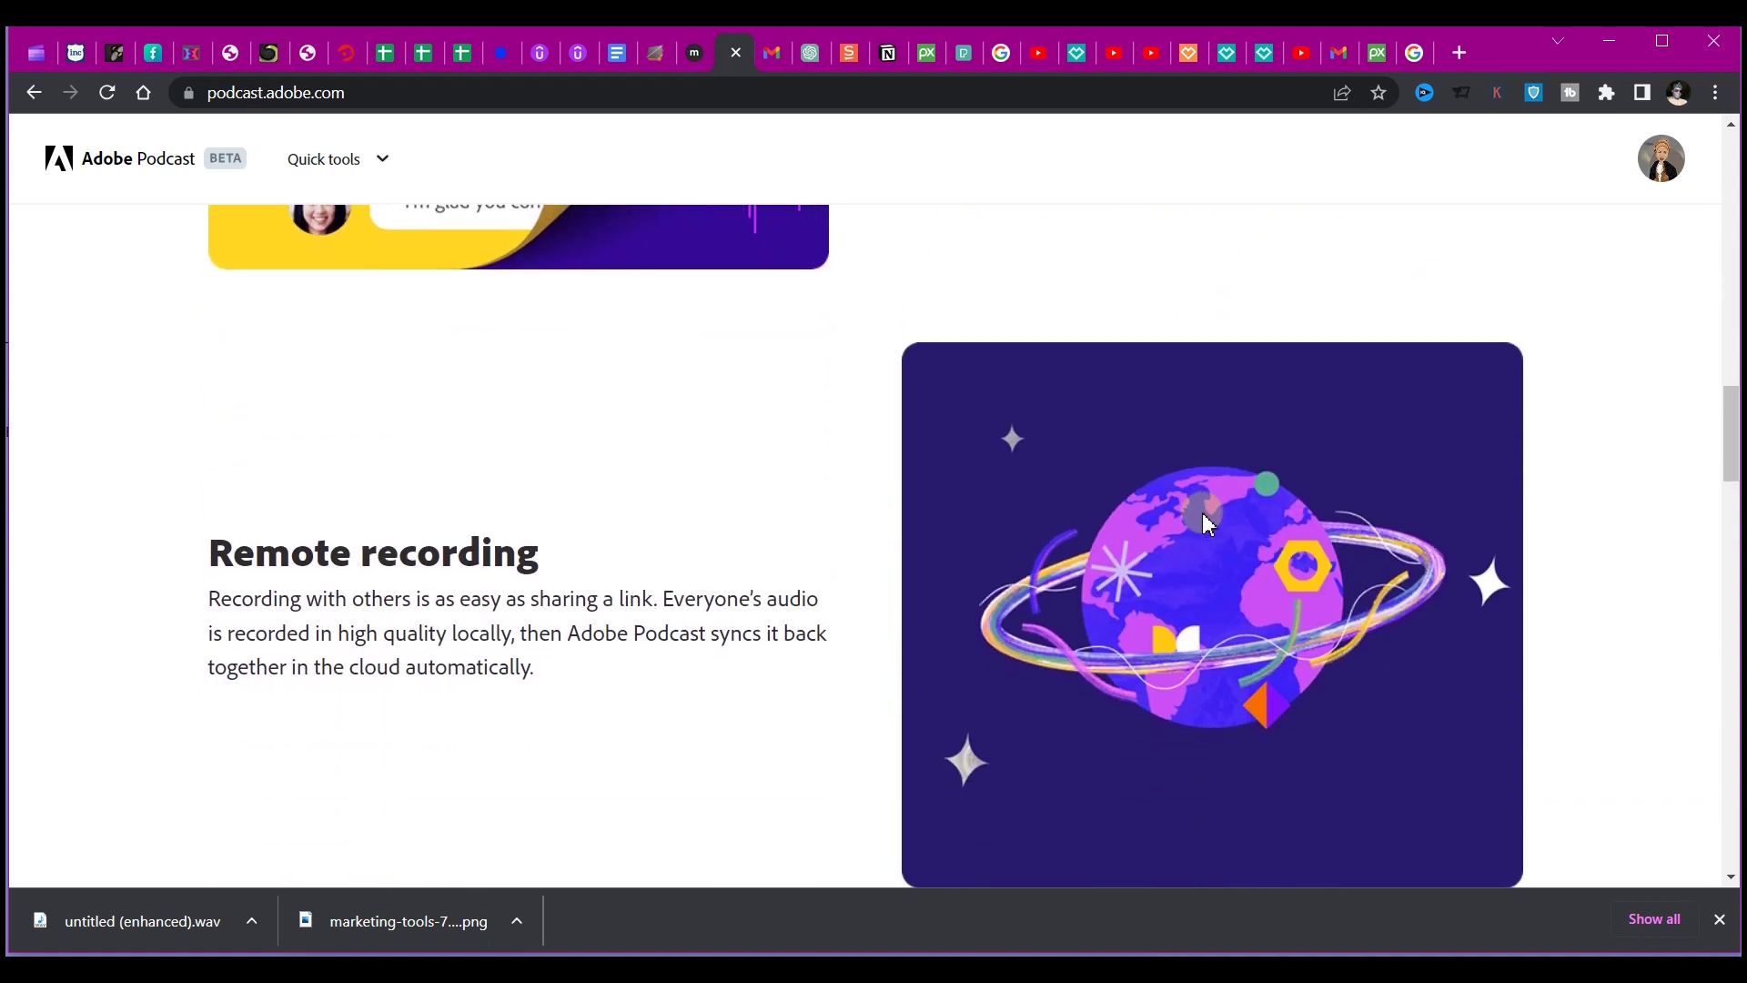
scroll(1203, 517, "down", 2)
scroll(1202, 518, "down", 3)
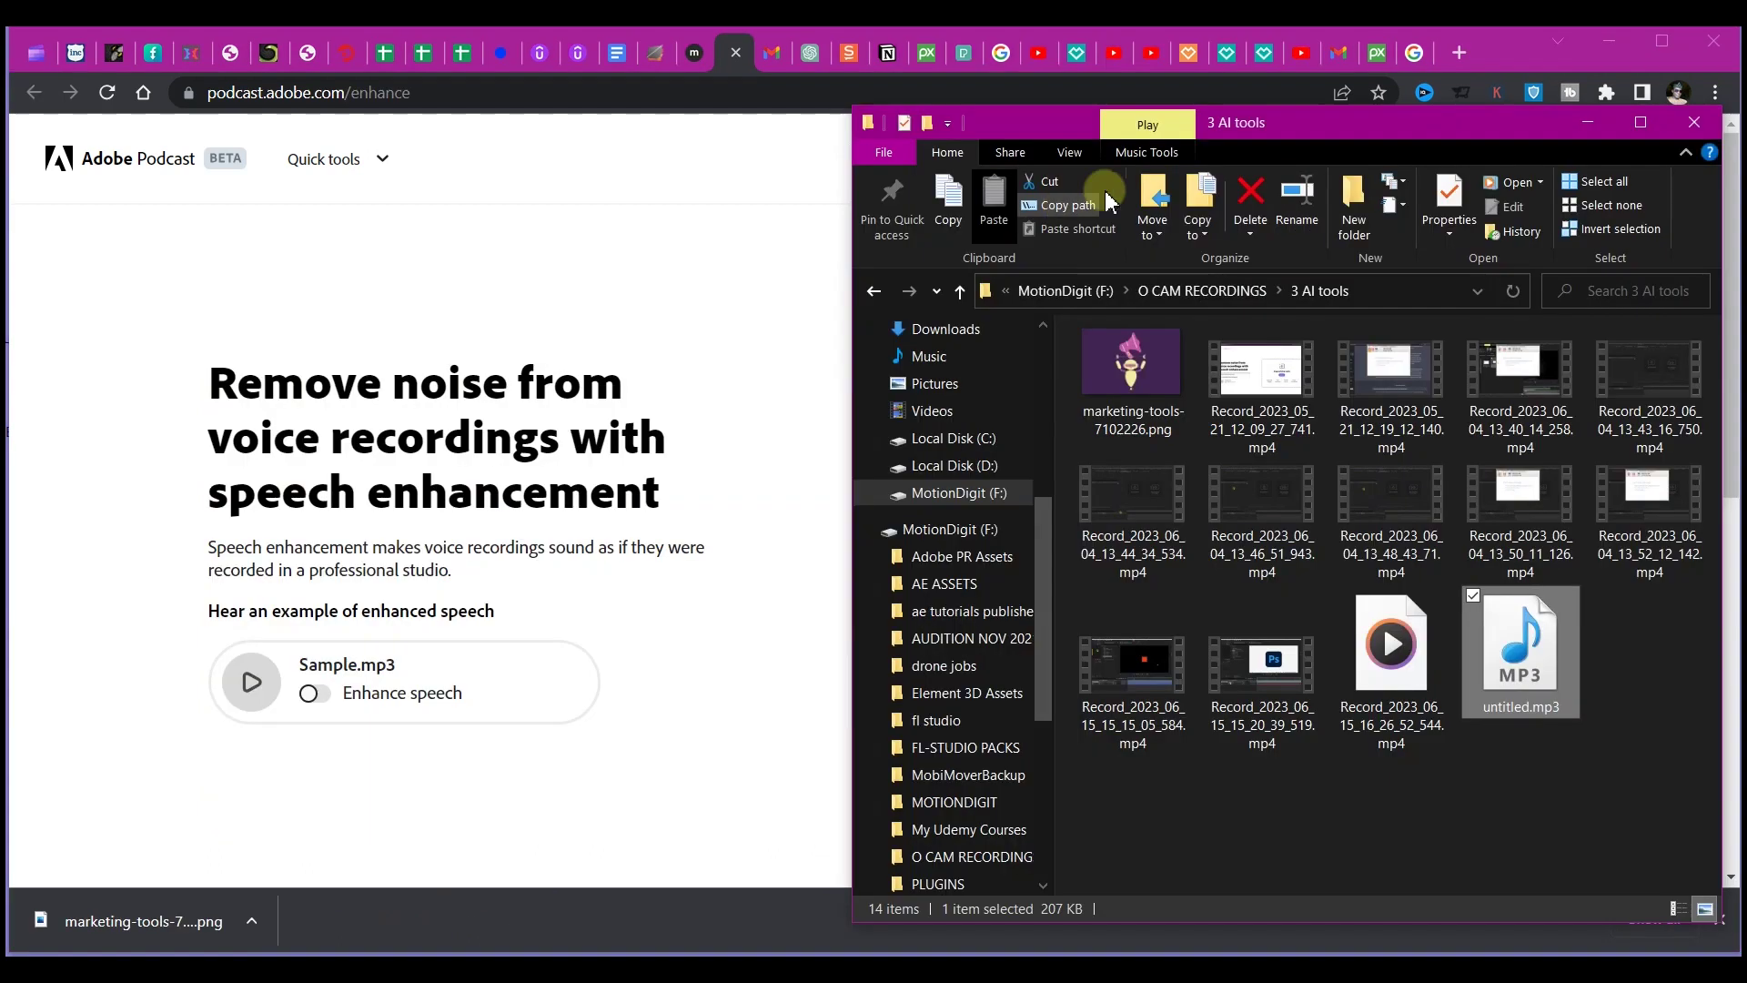
- Drop untitled.mp3 from the recordings folder onto the Adobe Podcast Enhance drop zone
left_click_drag(1161, 120, 588, 148)
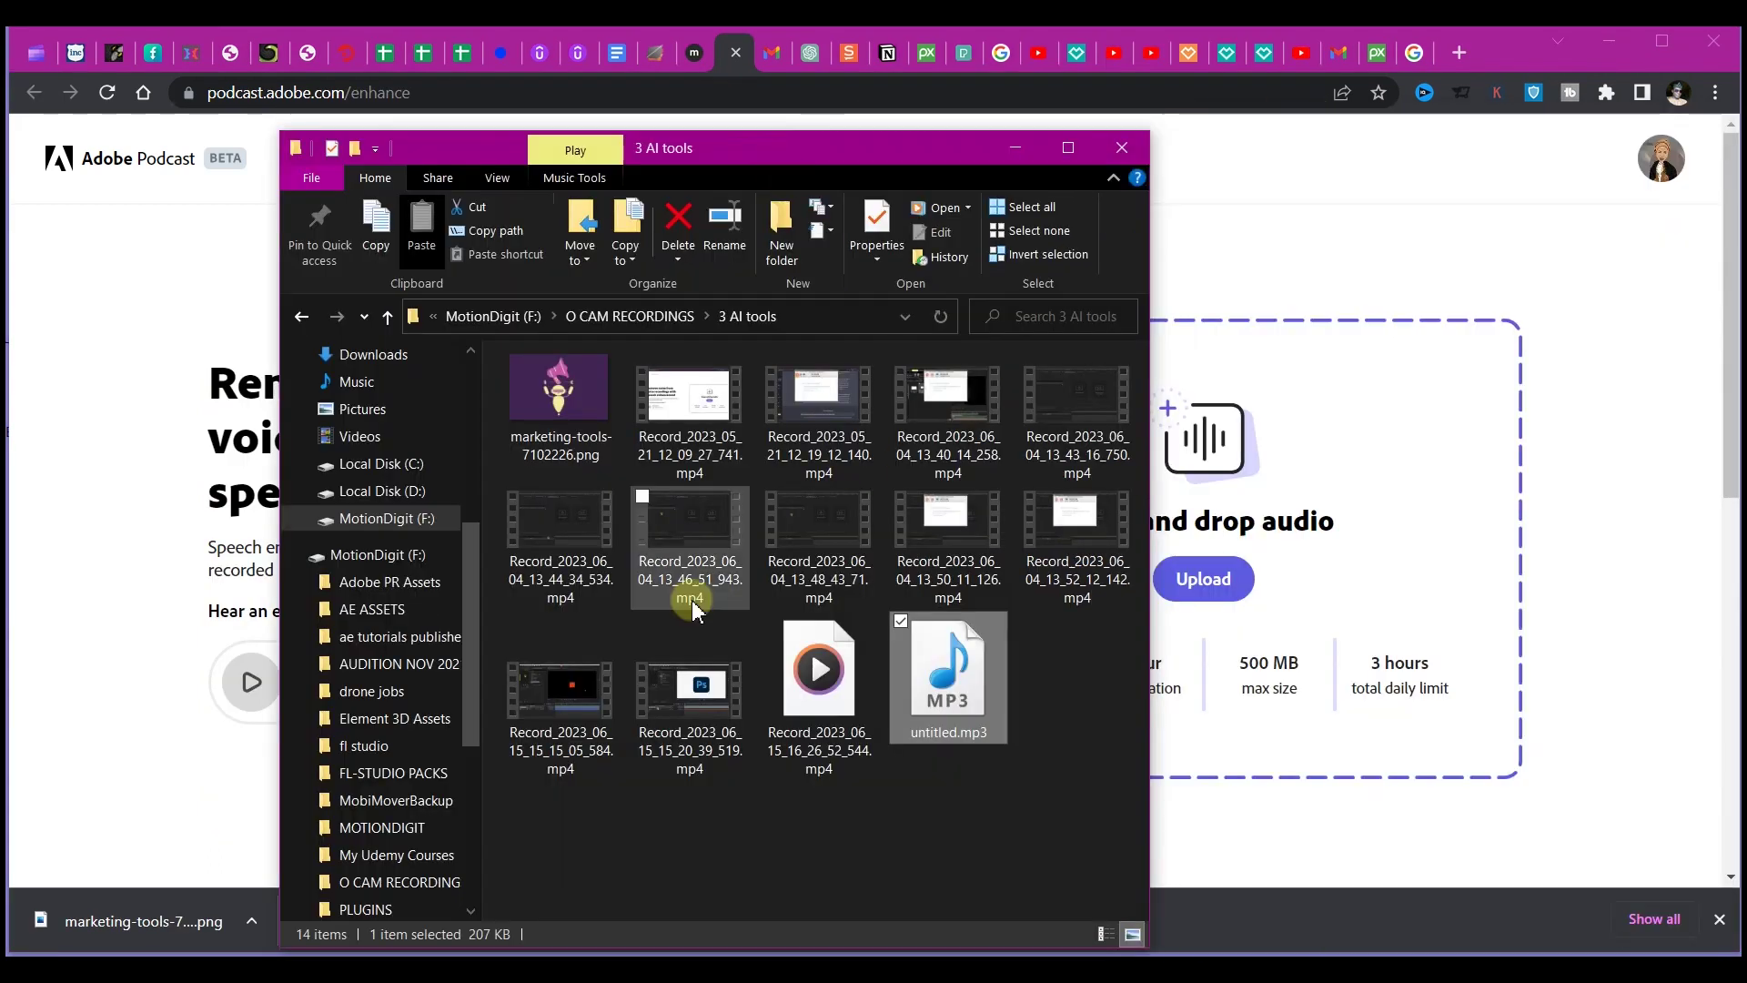
left_click_drag(942, 697, 1202, 545)
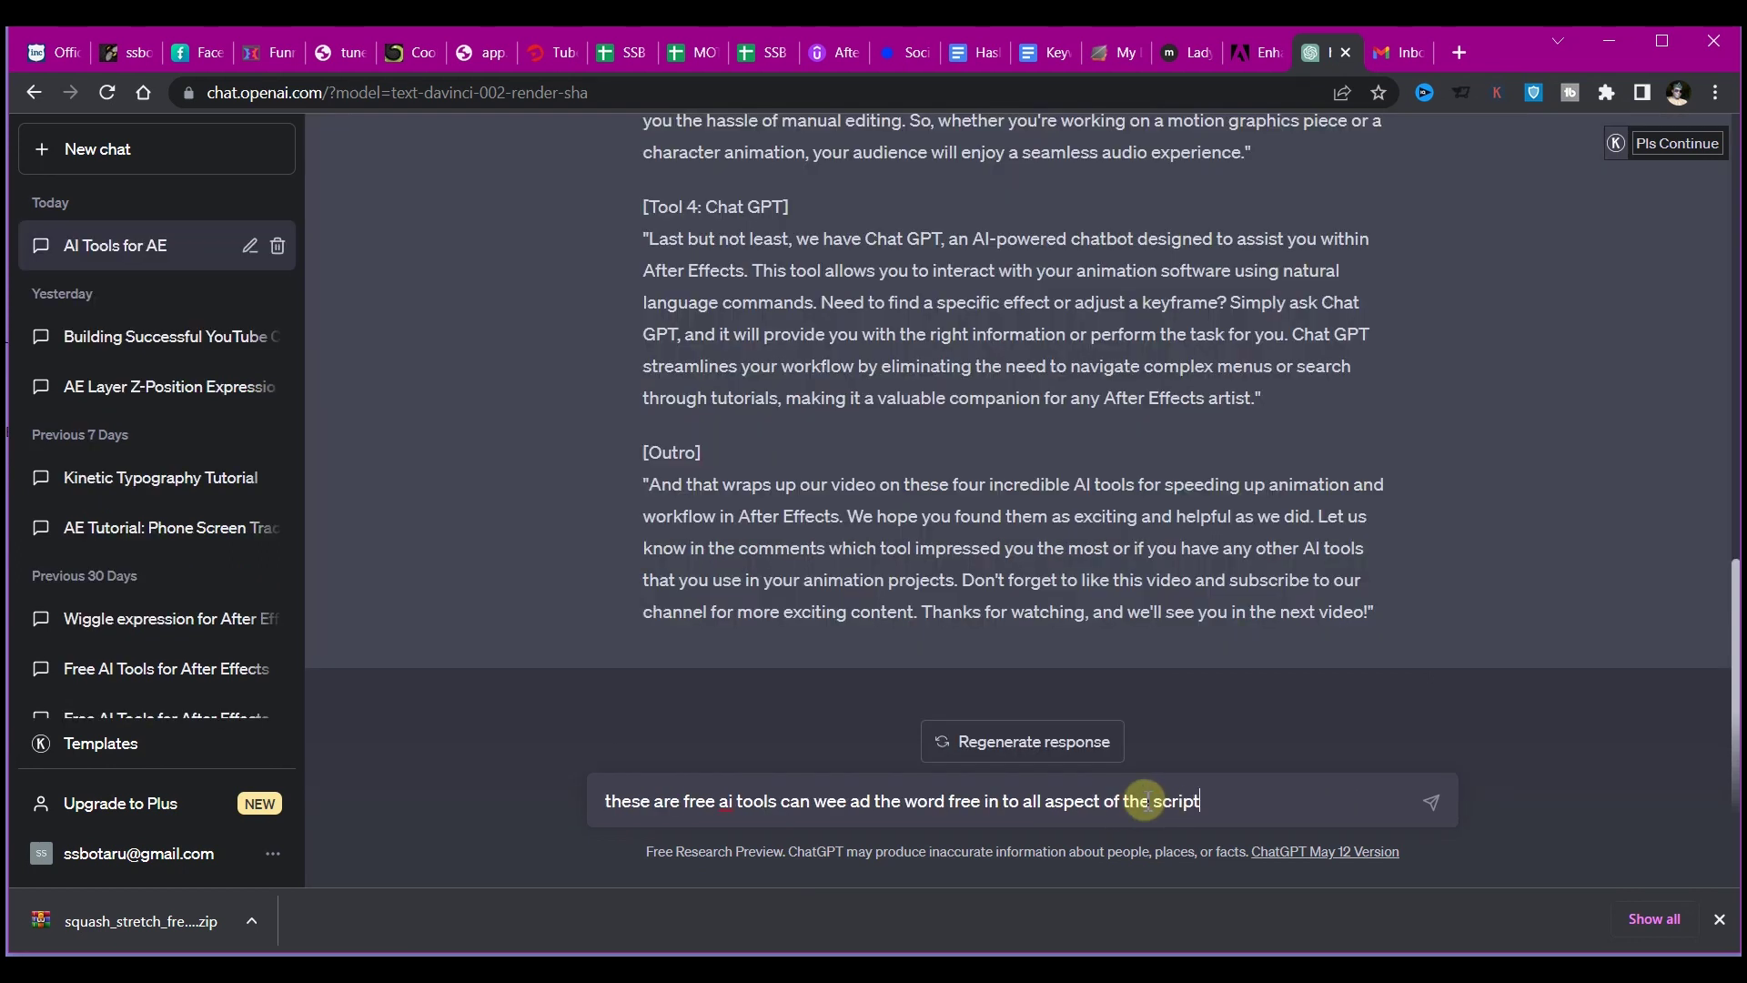
- Ask ChatGPT to emphasise FREE and suggest precise searchable titles without tool names
key("Return")
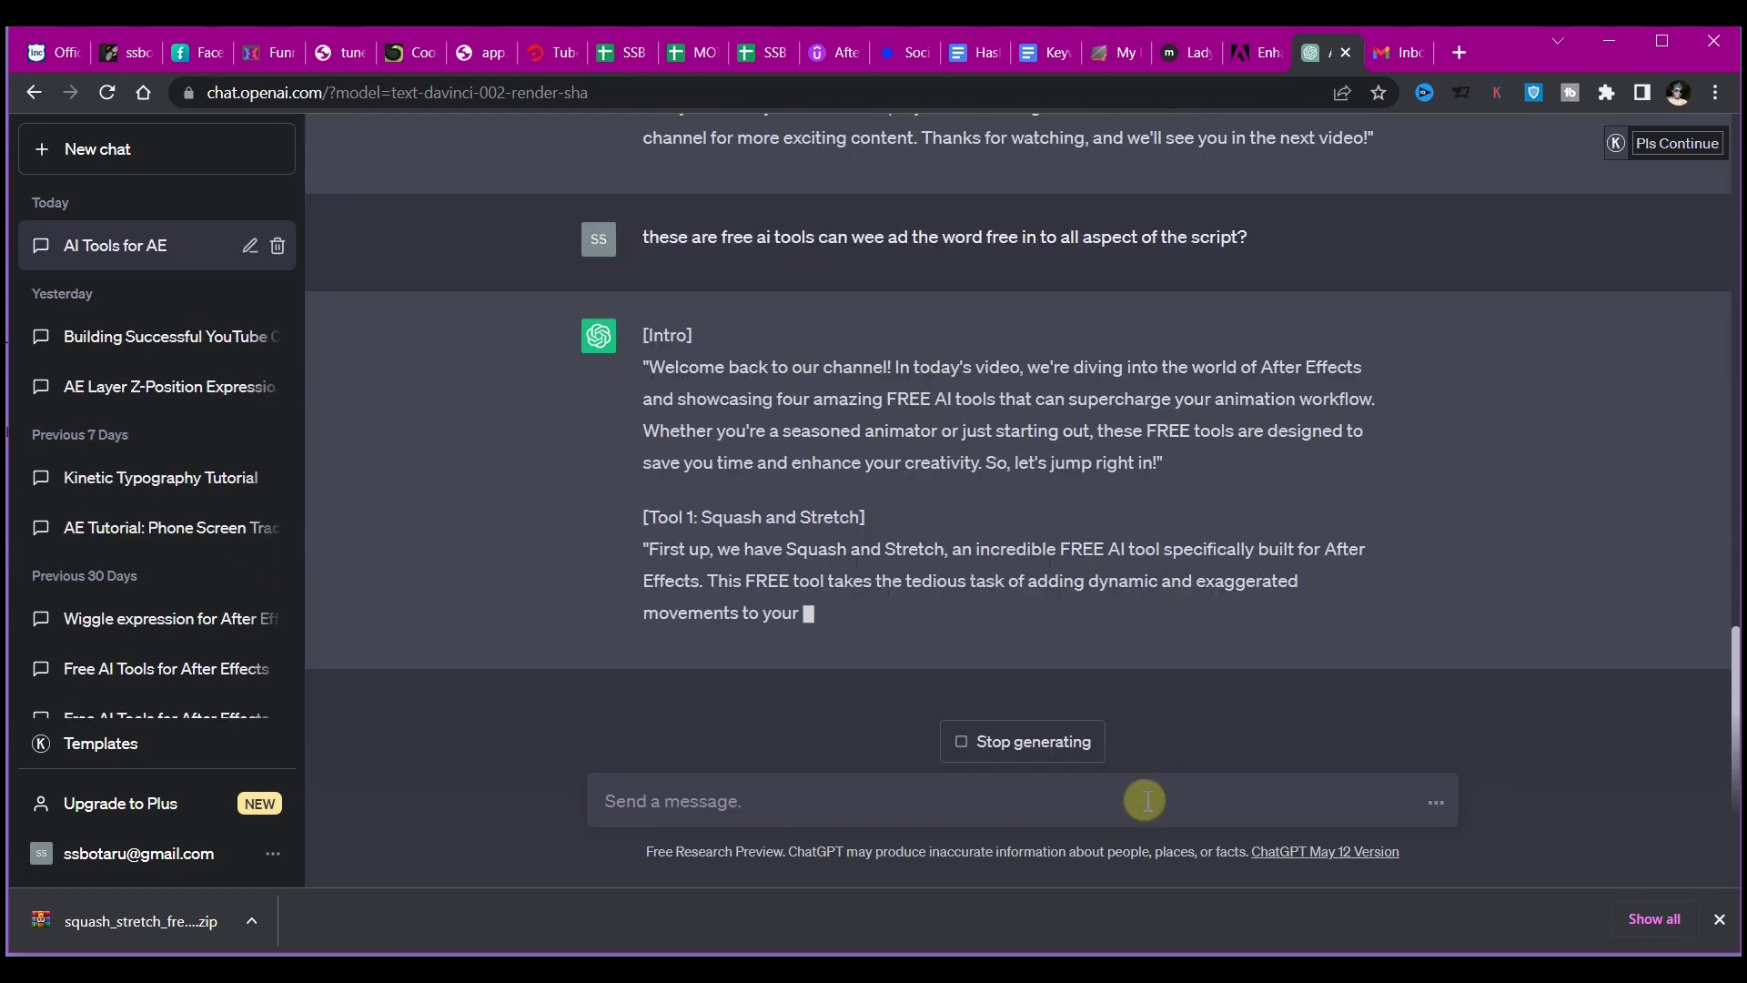
type("give the y")
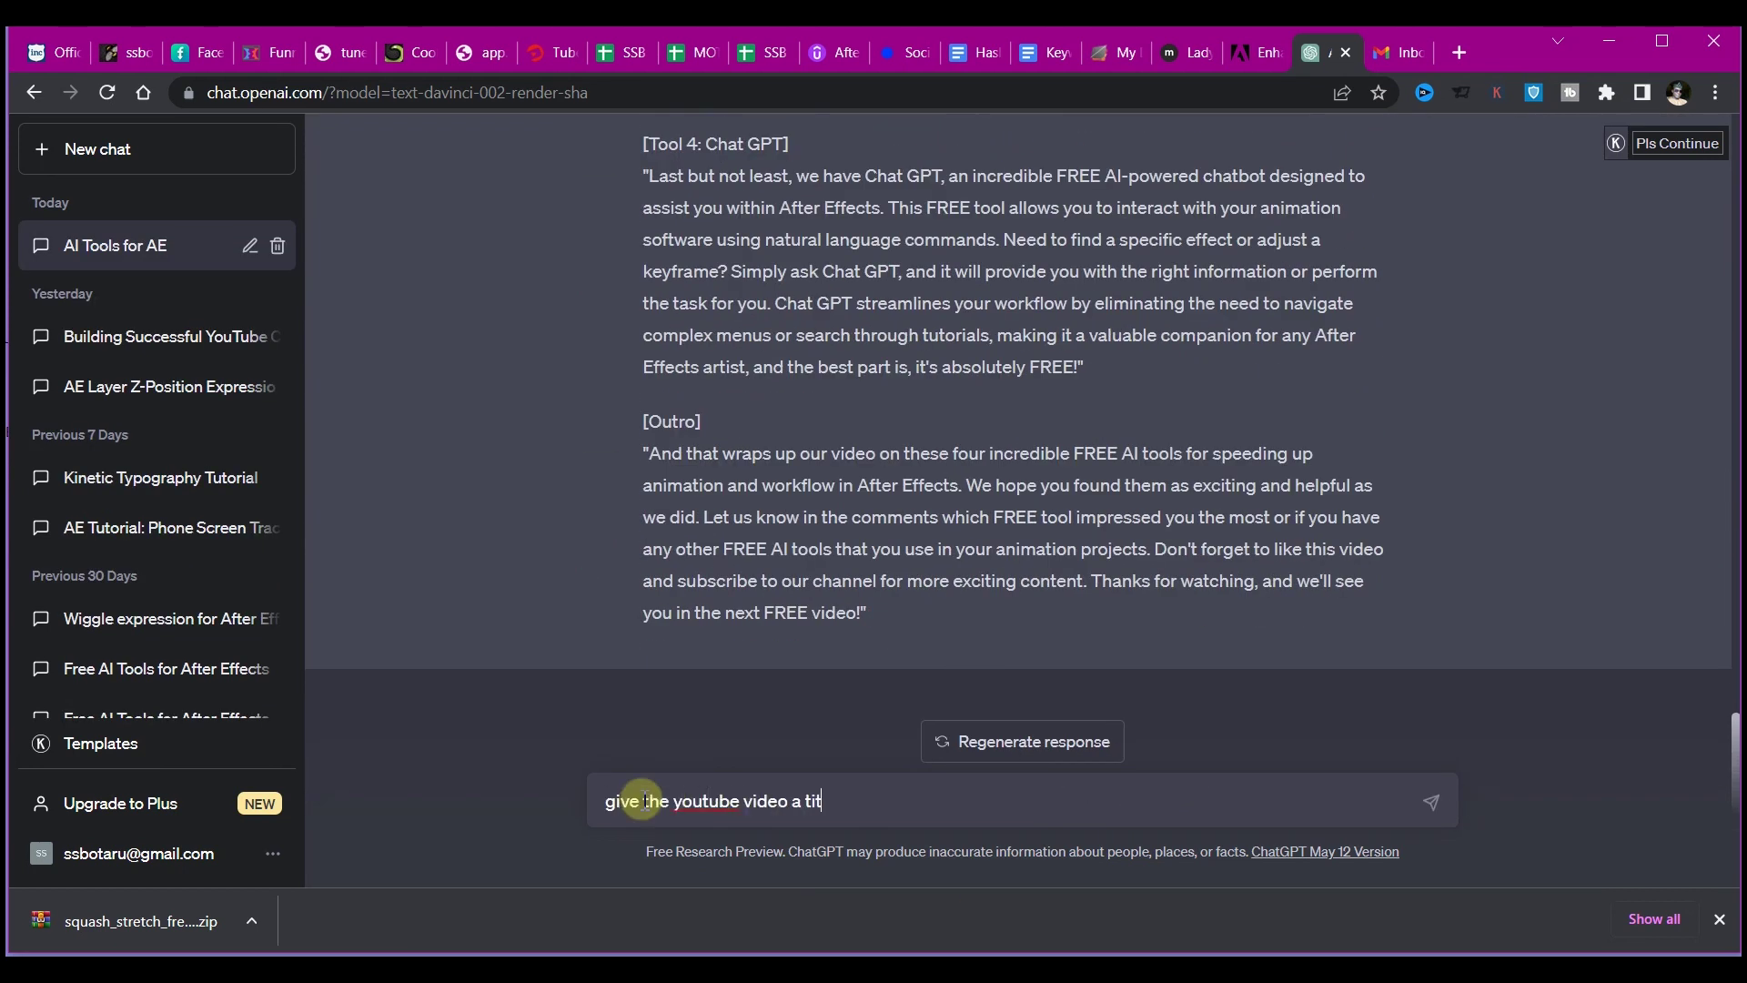
type("outube")
key("Return")
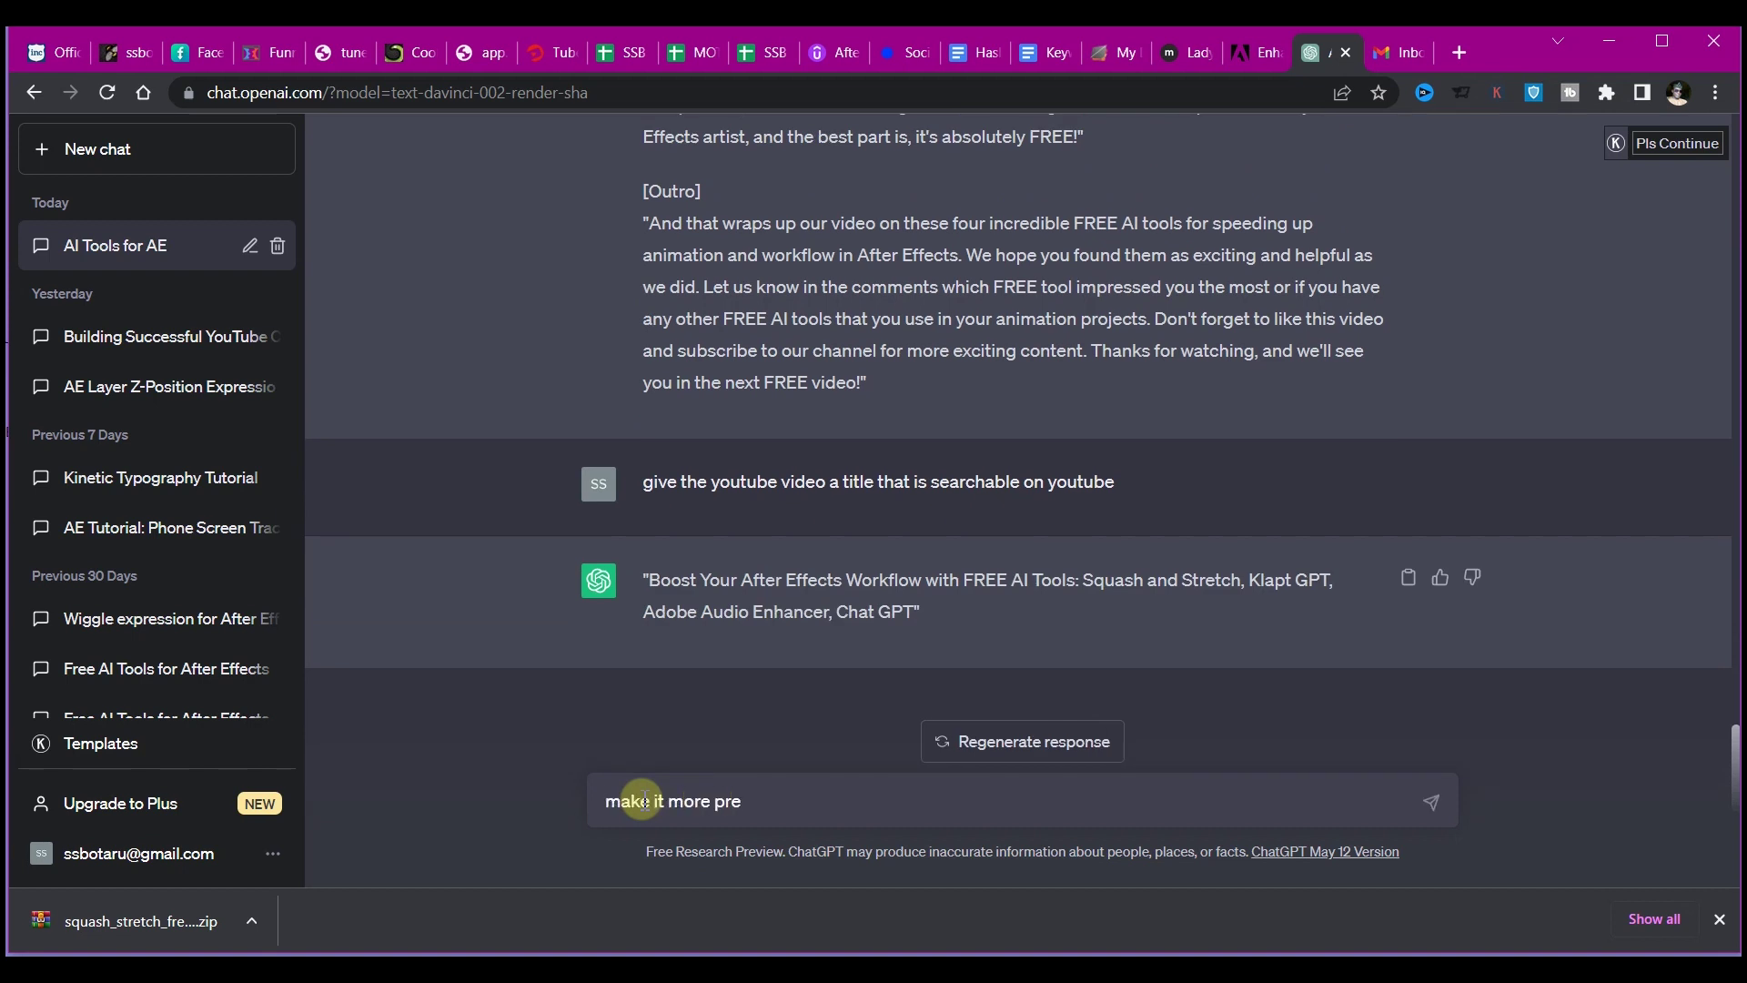
type("le")
key("Return")
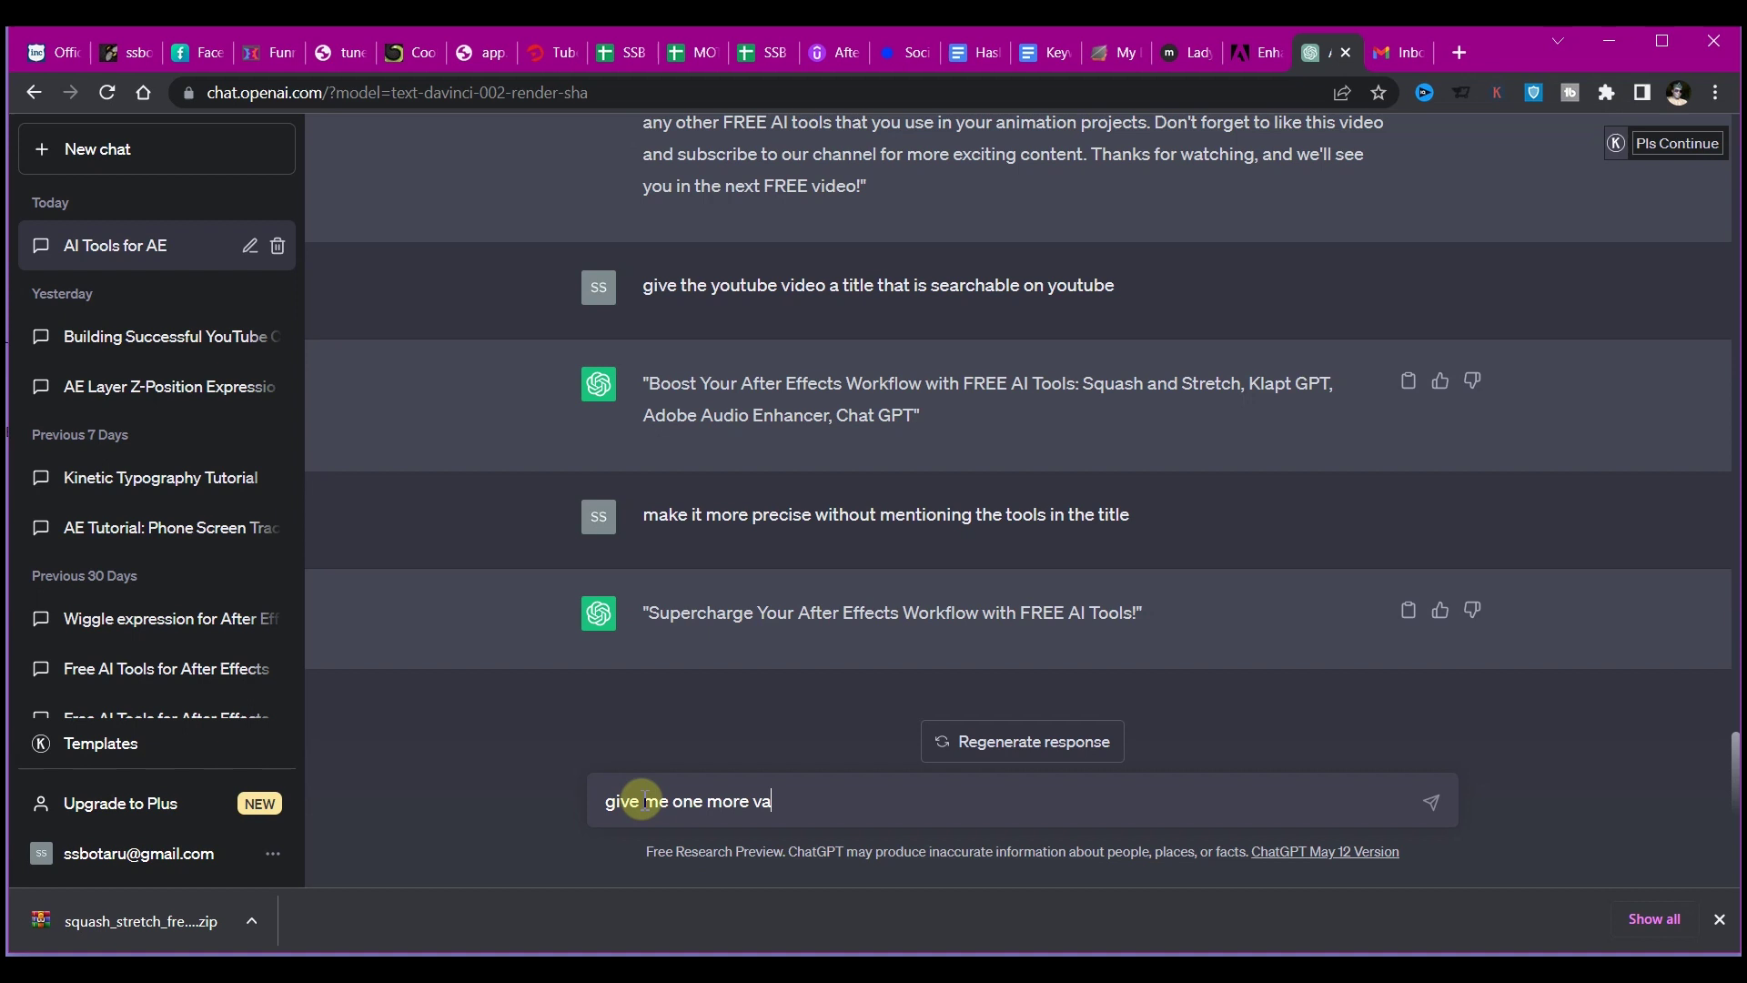
type("riant")
key("Return")
type("thanks")
key("Return")
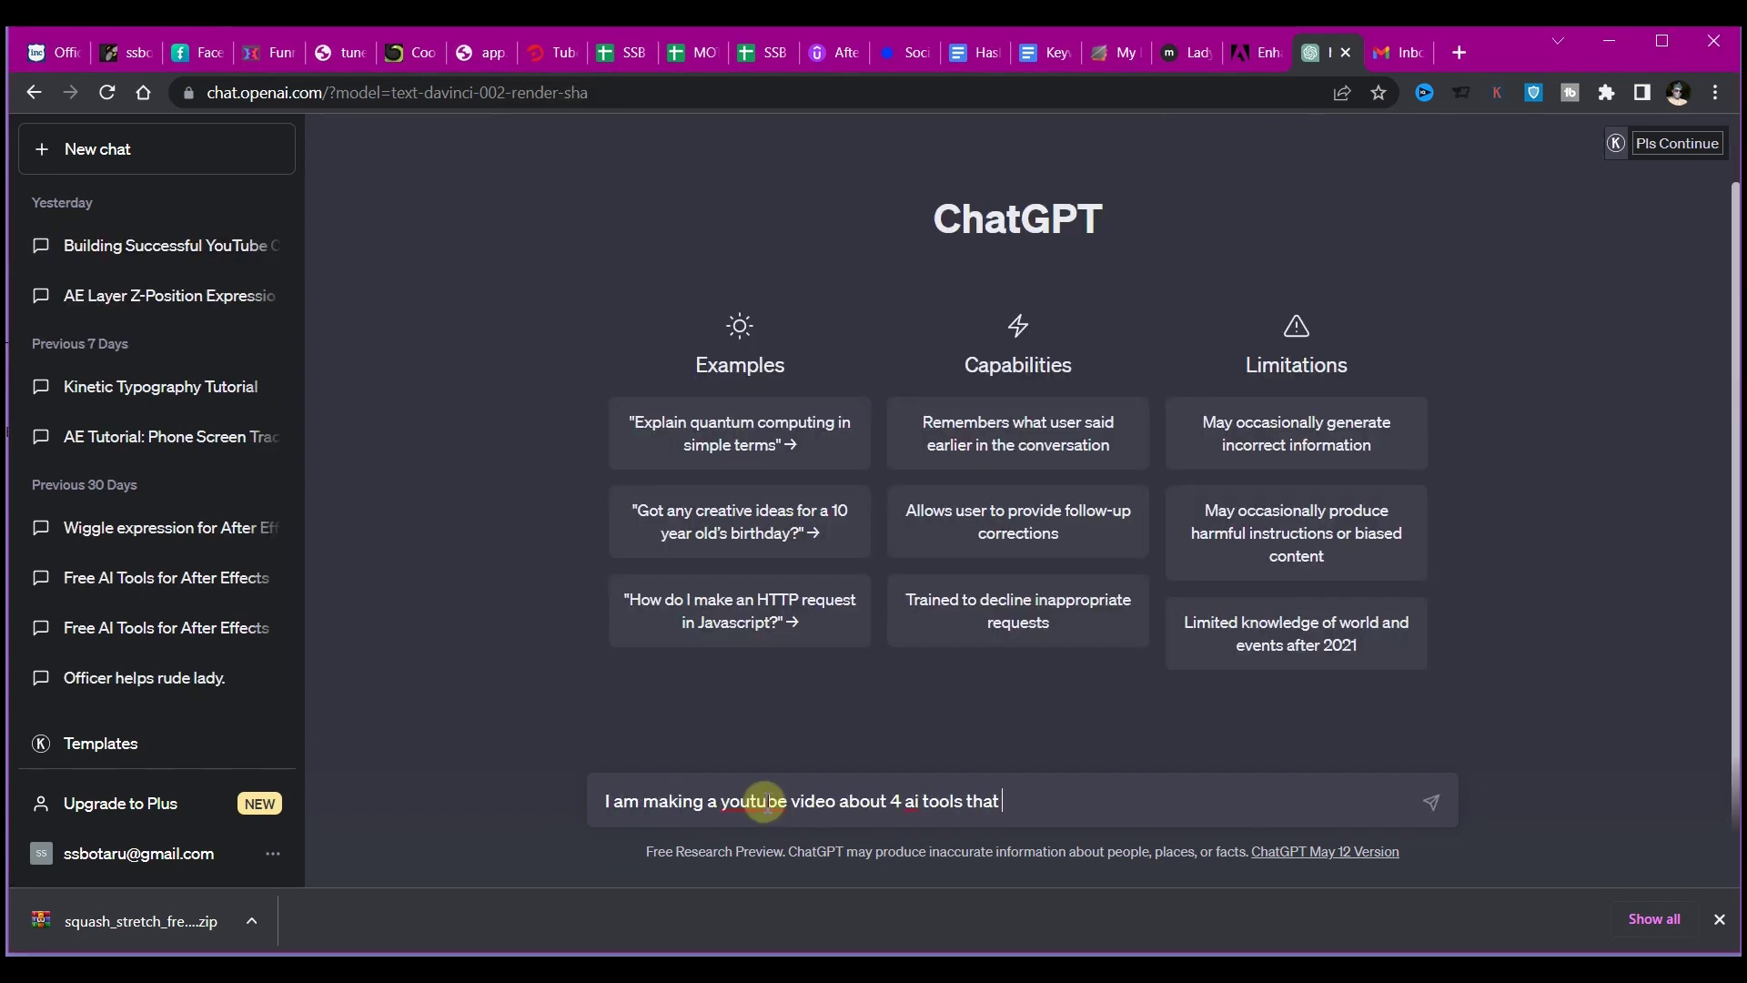
type("in after effects")
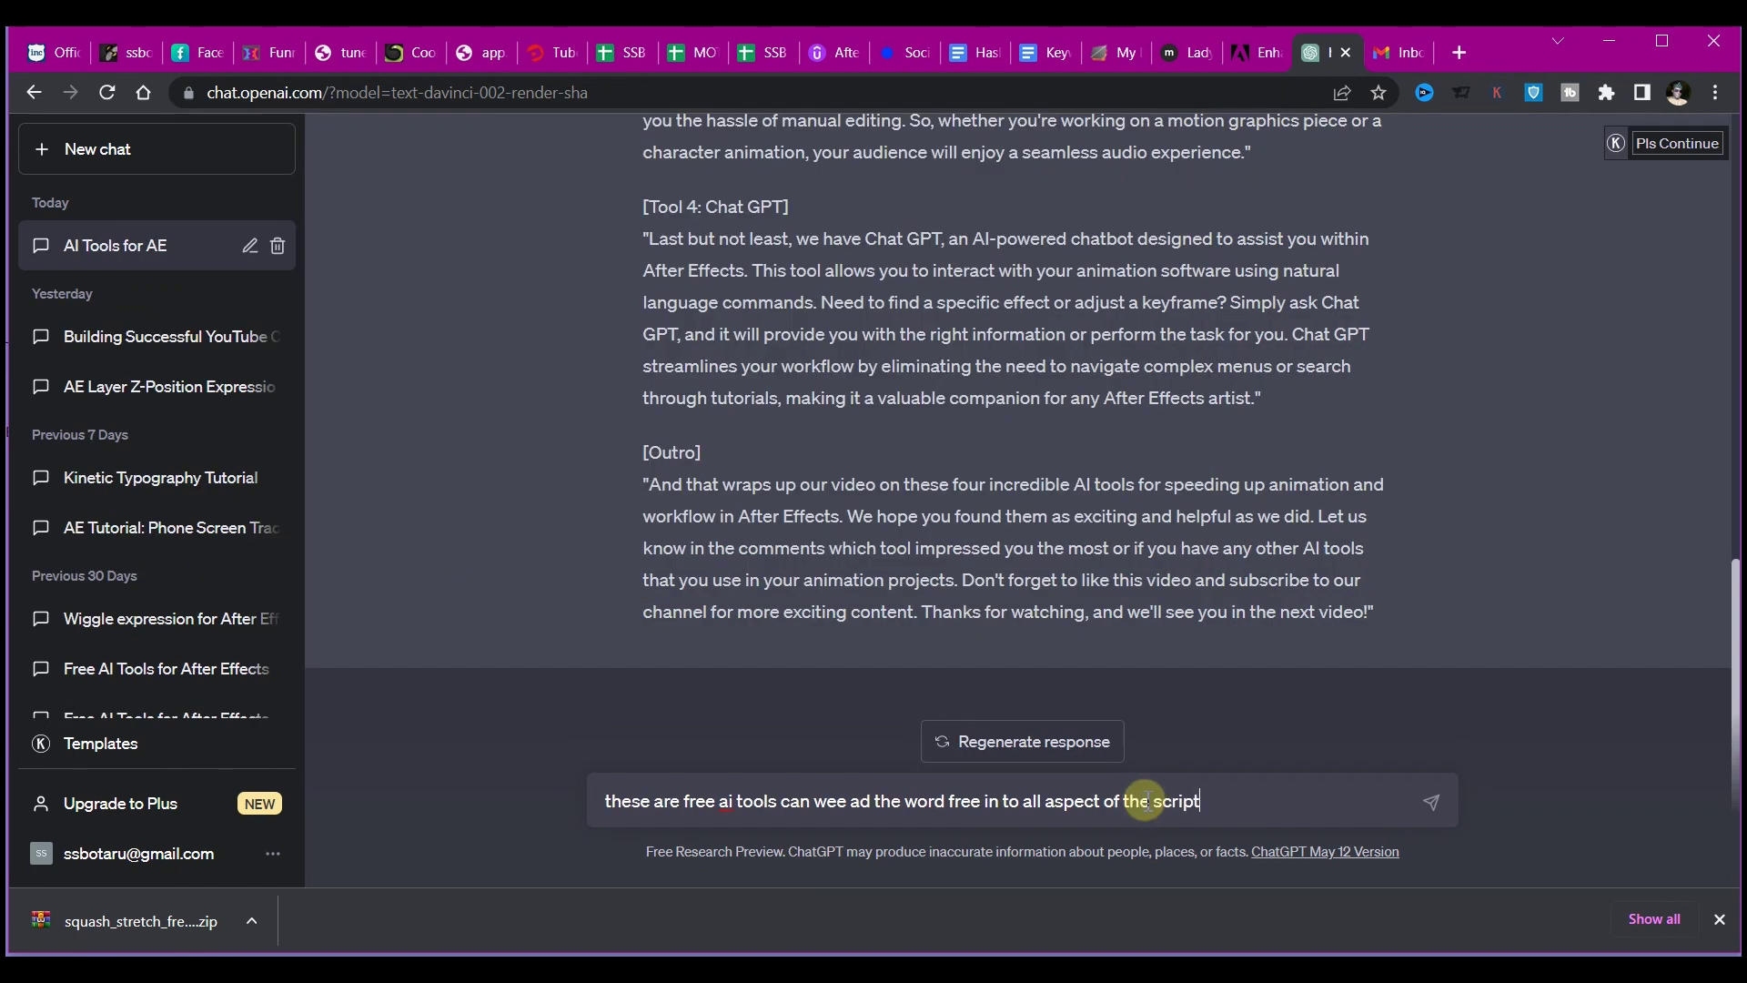
- Resend the FREE and title requests, then correct the spelling to 'squash and stretch'
key("Return")
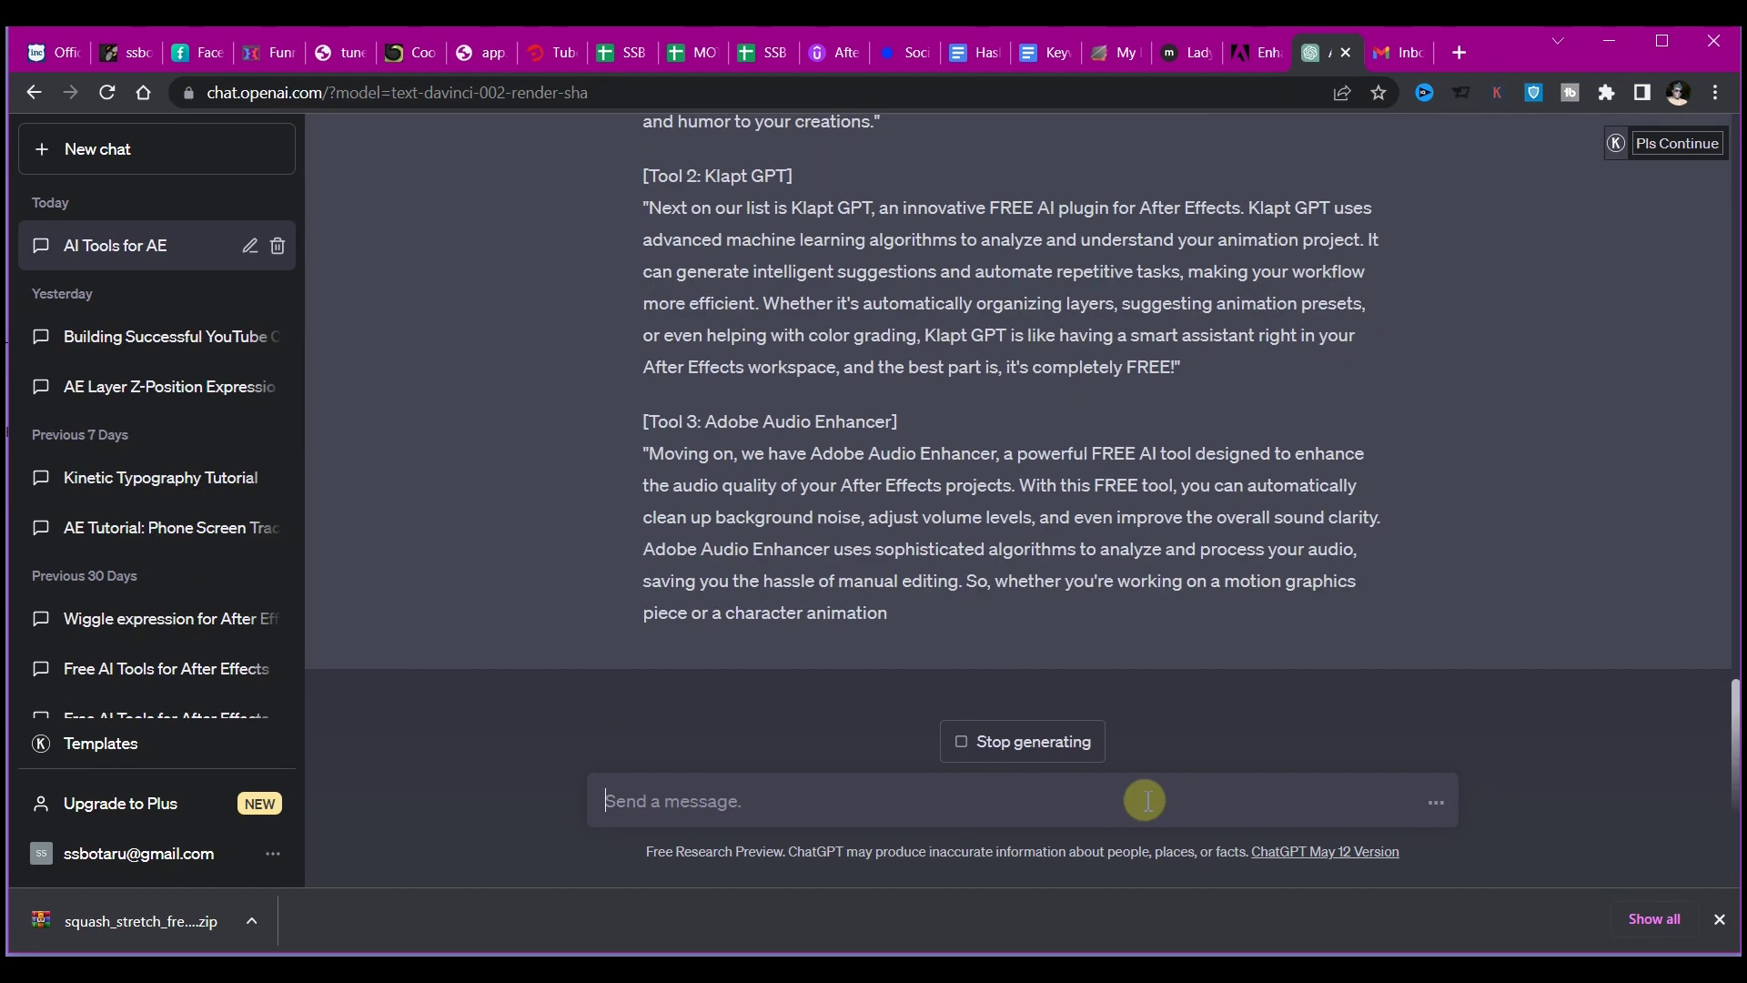
type("give the yo")
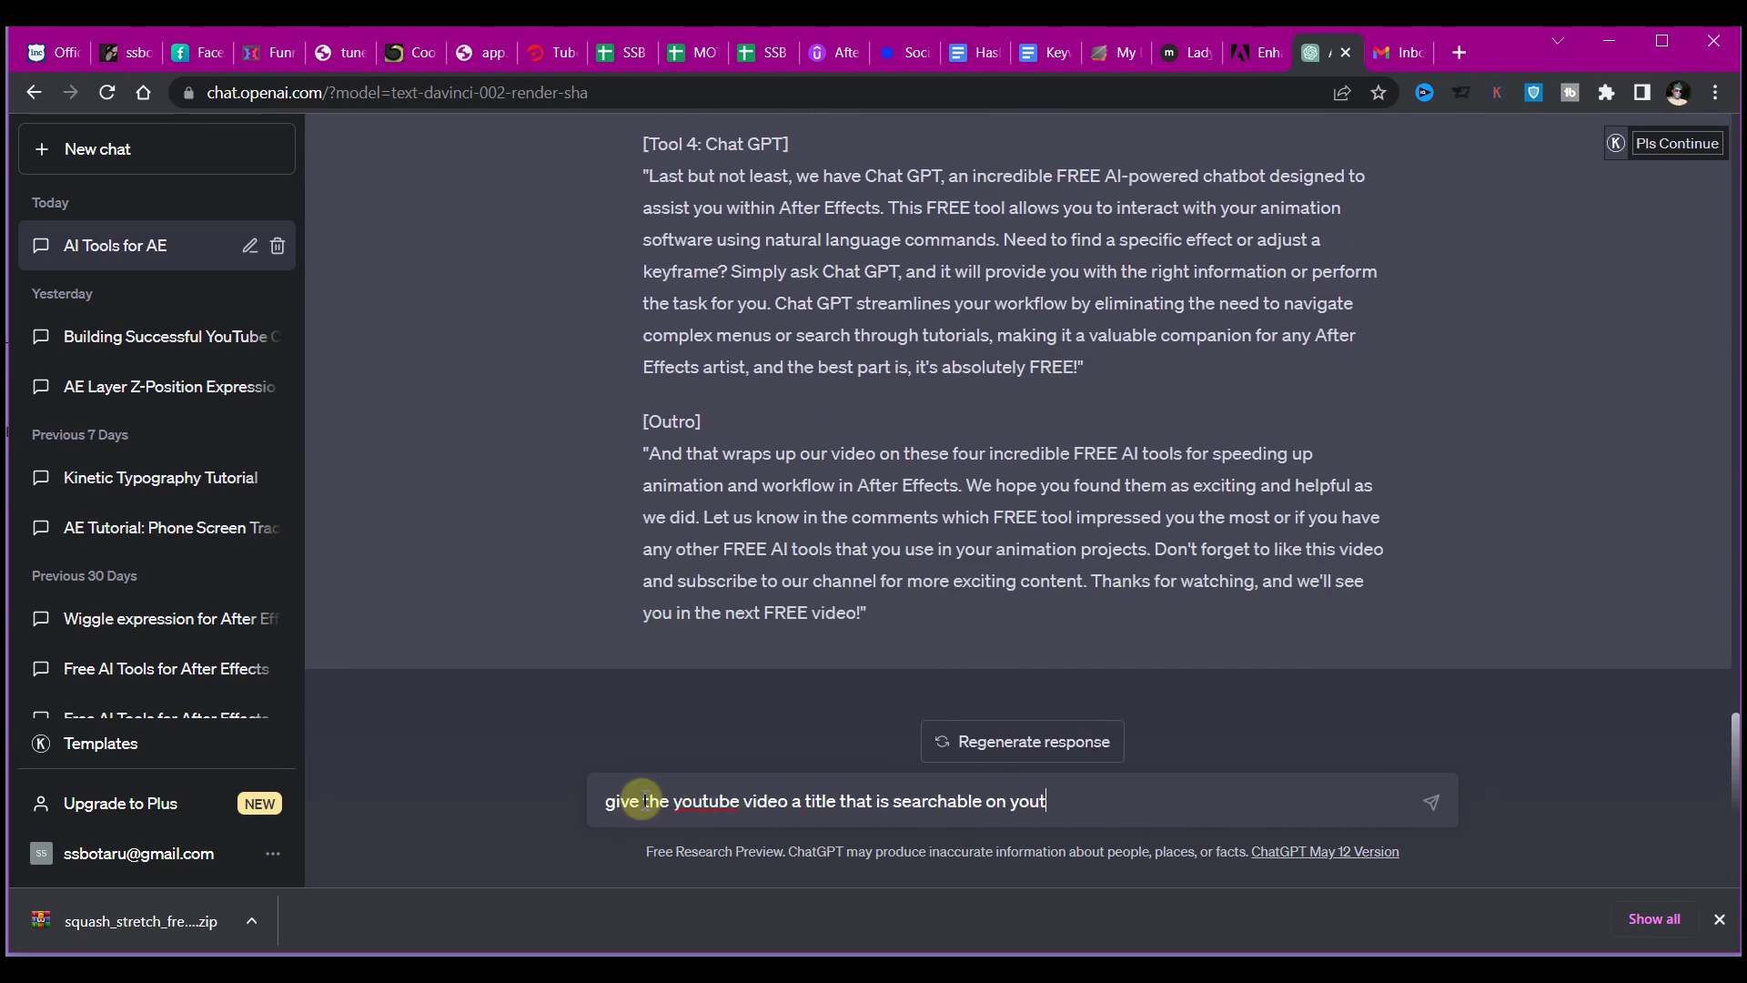
type("utube")
key("Return")
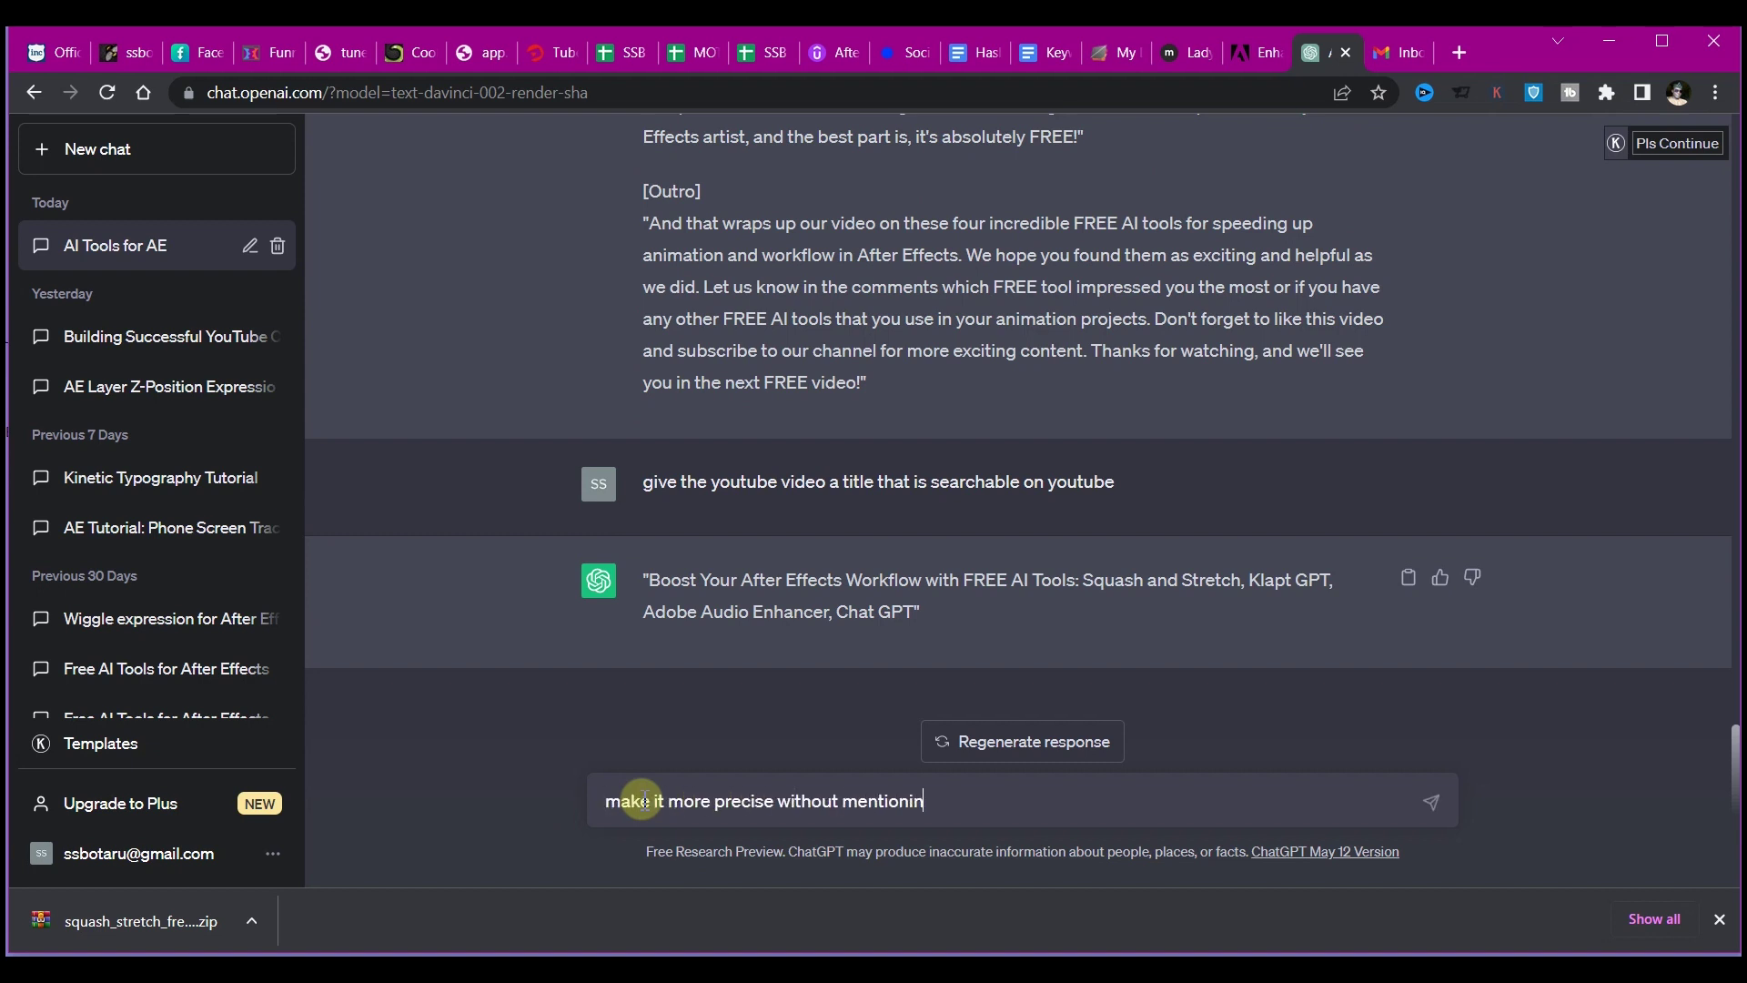
key("Return")
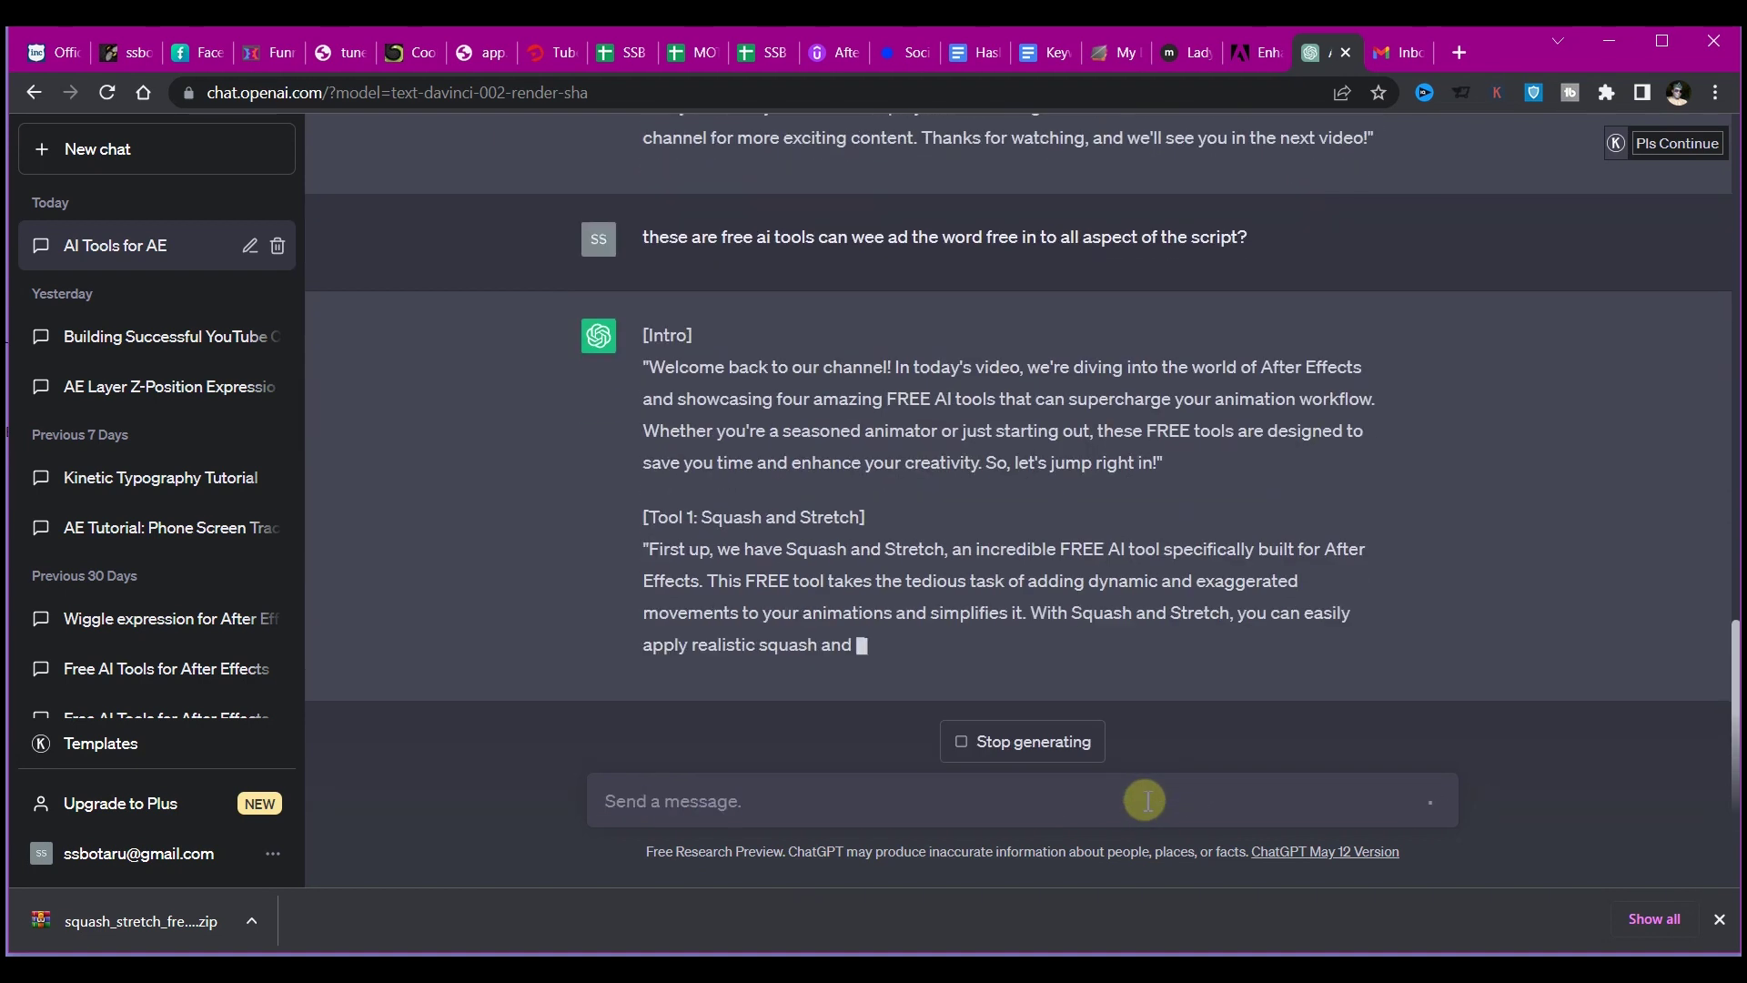
type("give the yo")
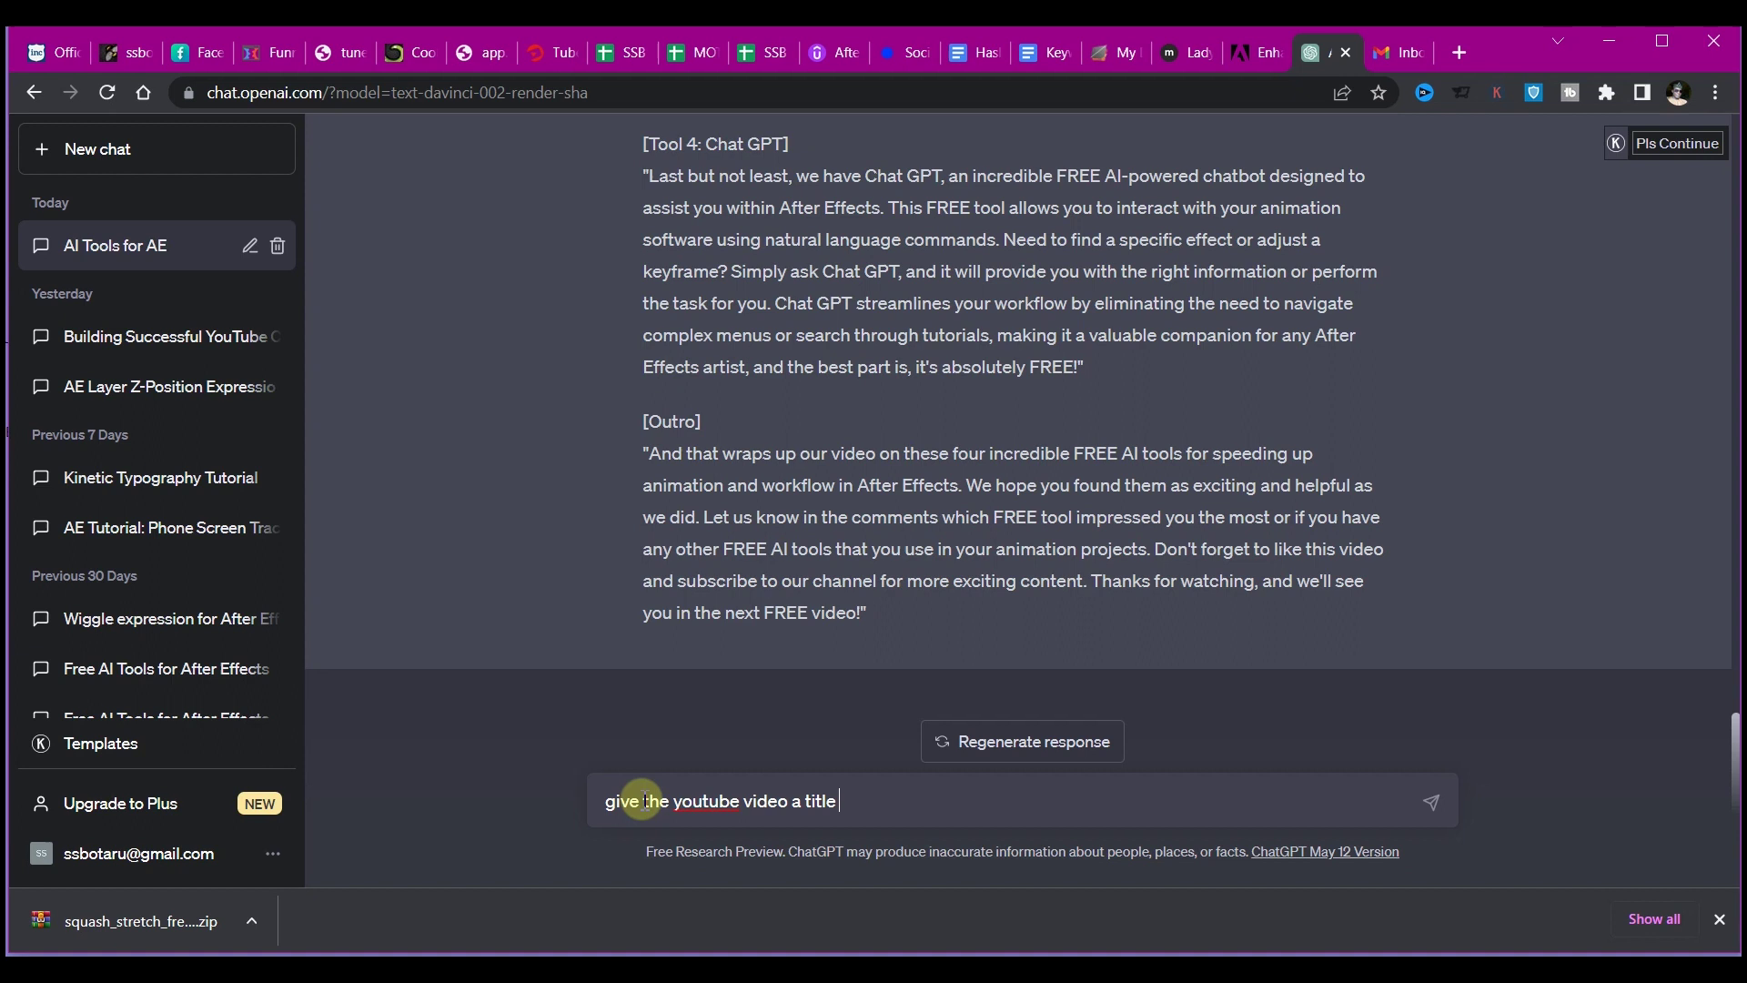
type("utube")
key("Return")
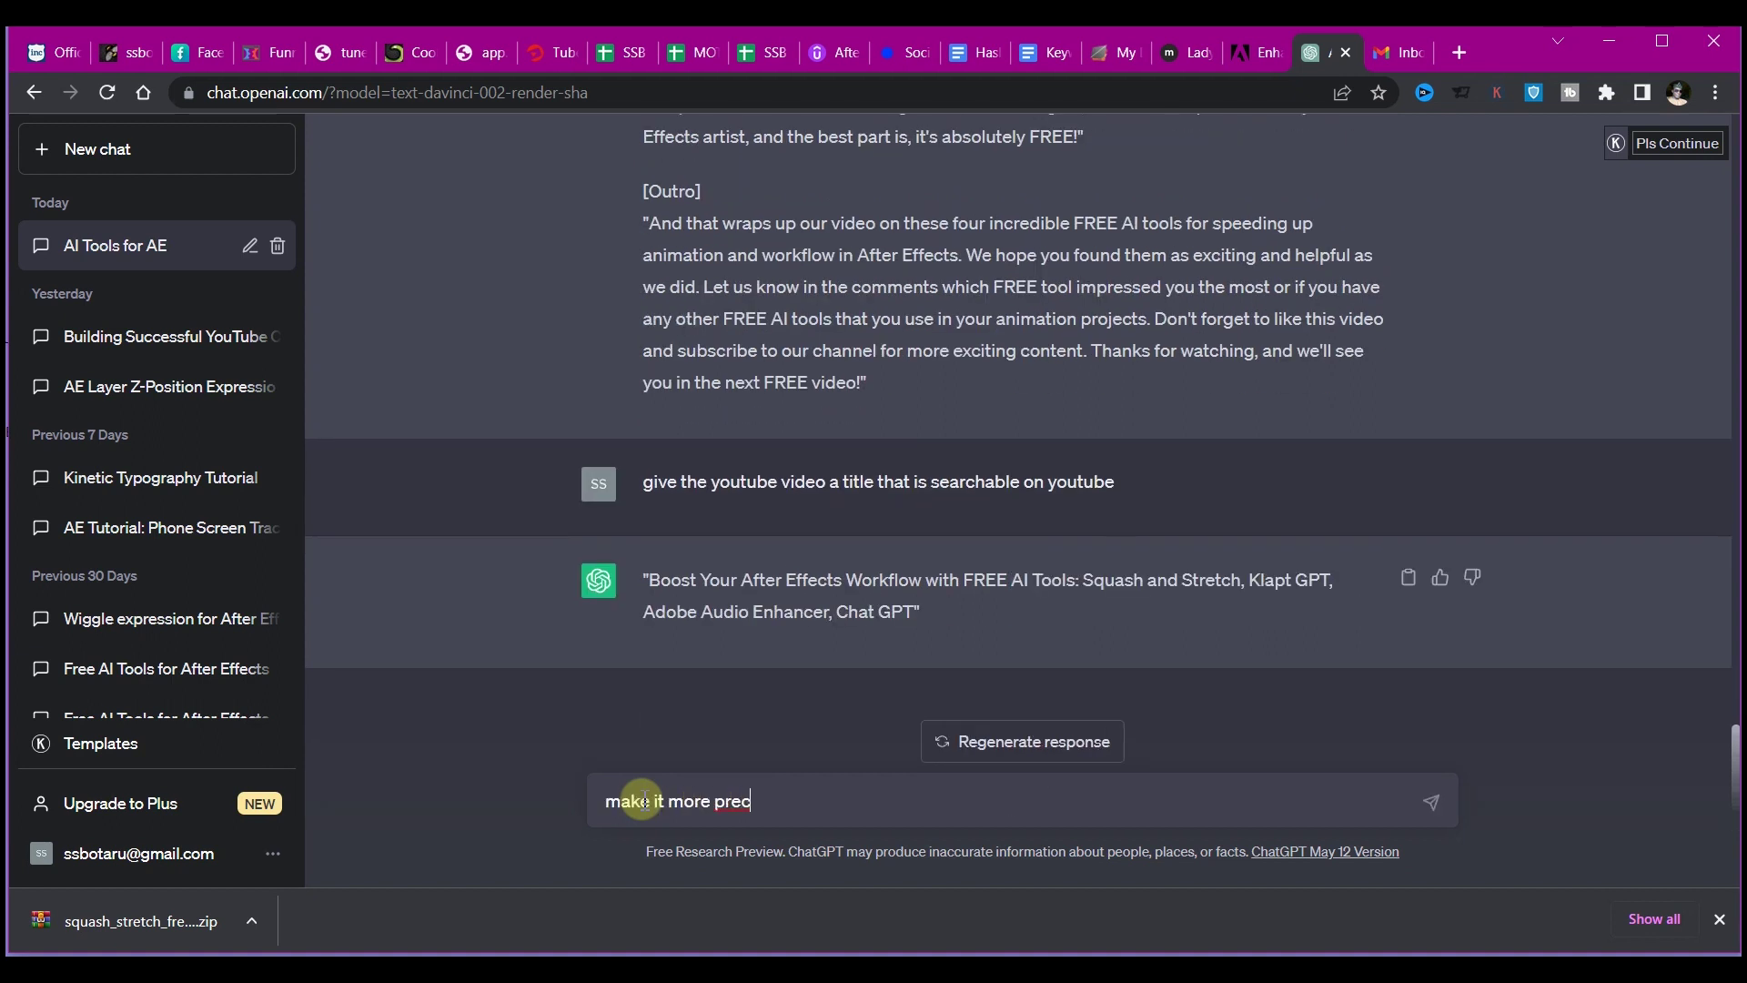
key("Return")
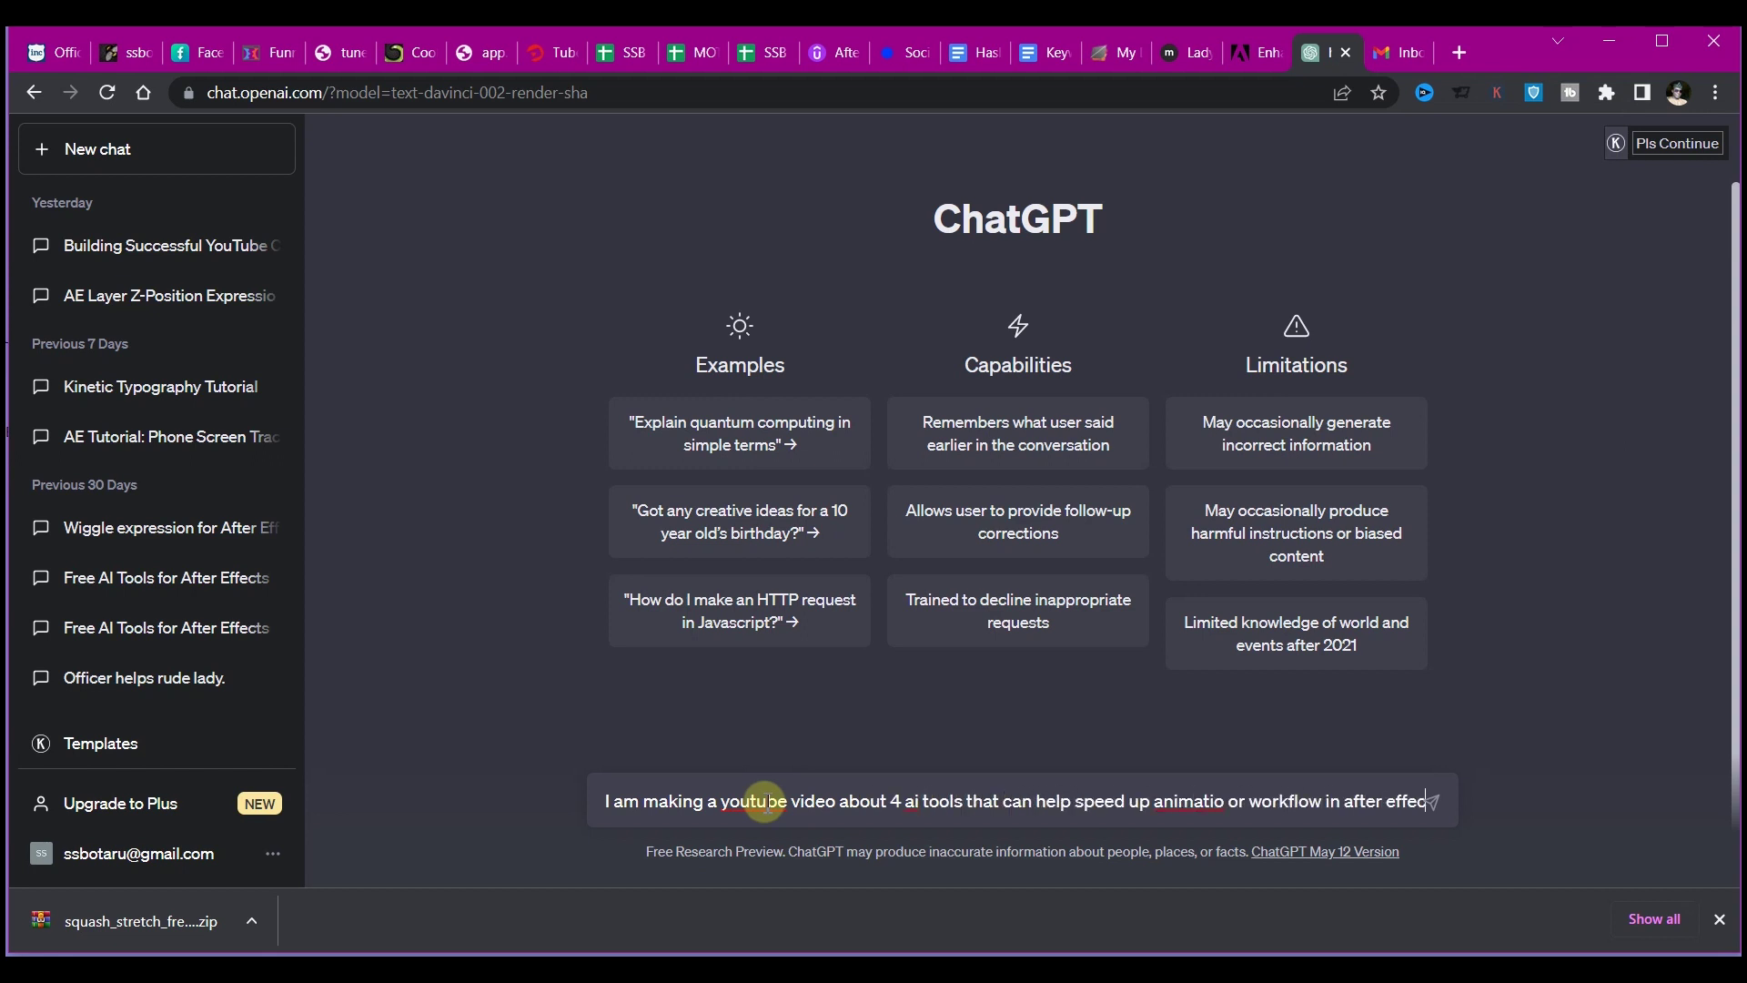
type("ts, my chosen tools are sqash and strech,")
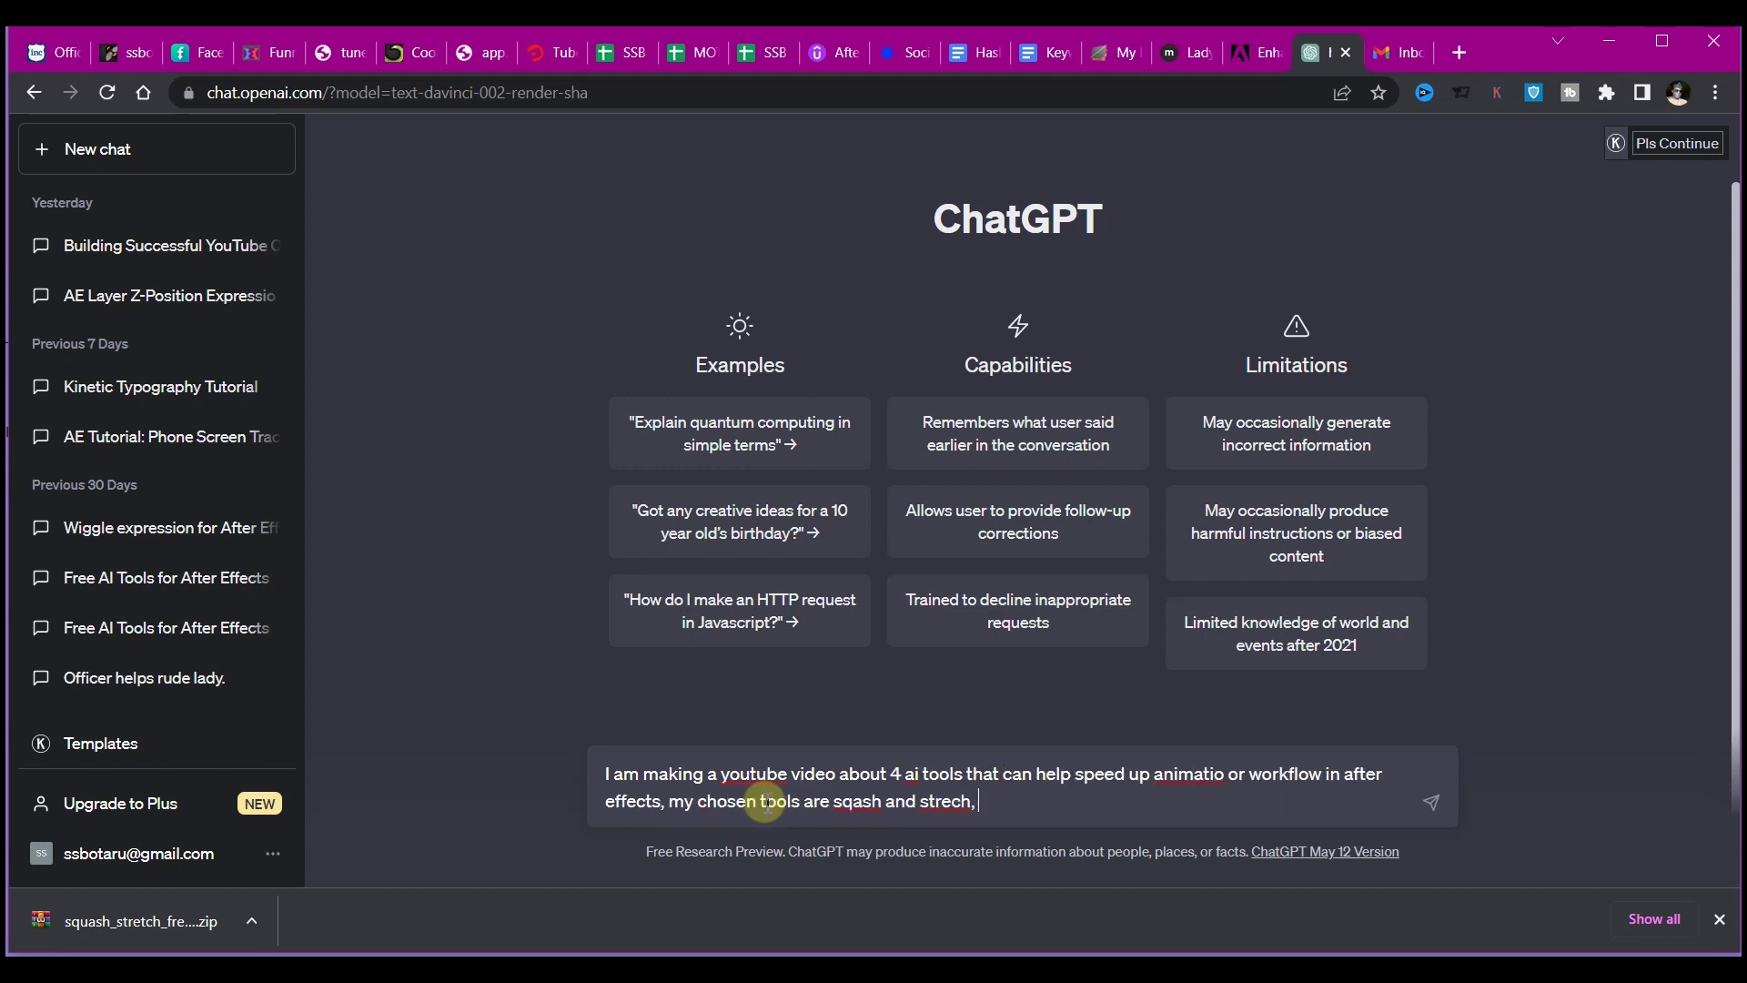
right_click(857, 802)
left_click(901, 474)
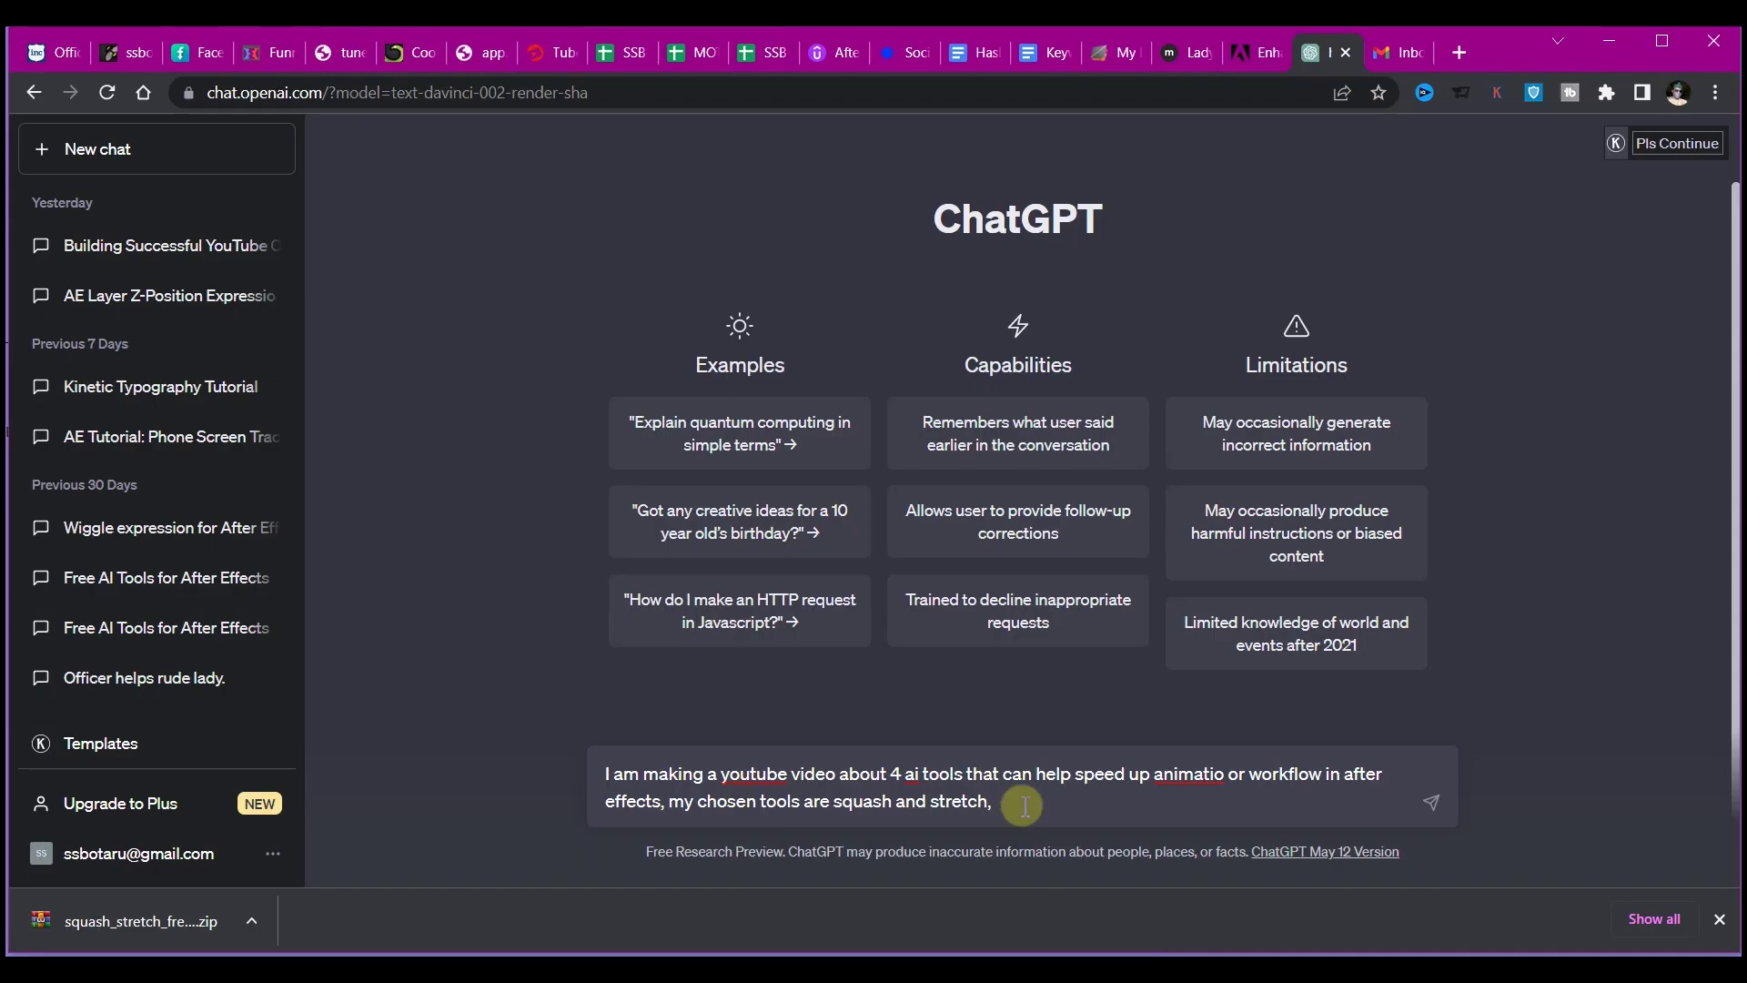